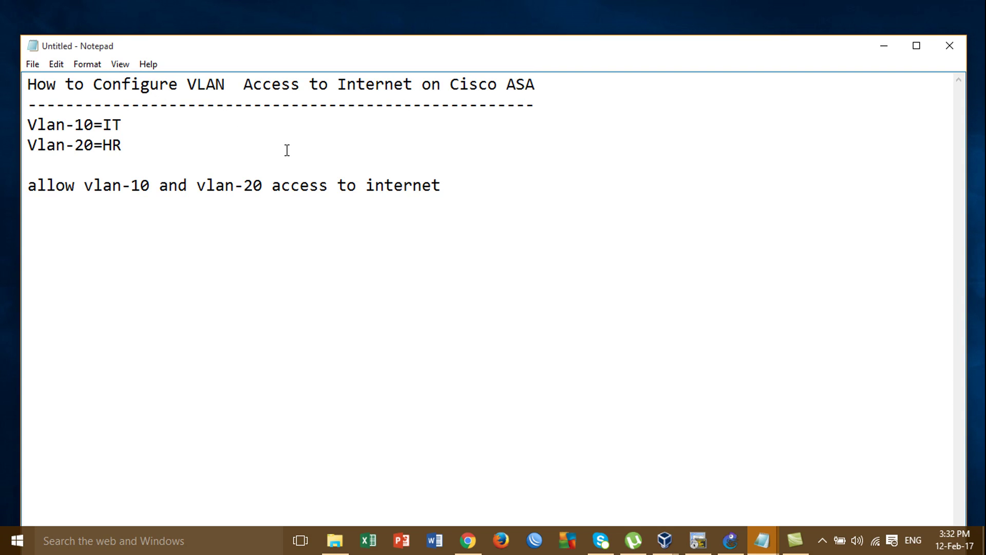
{"action": "left_click", "coordinate": [48, 150]}
{"action": "left_click", "coordinate": [87, 144]}
{"action": "left_click", "coordinate": [130, 128]}
{"action": "left_click", "coordinate": [103, 199]}
{"action": "left_click", "coordinate": [429, 212]}
Minimize the VLAN notes and switch to GNS3 to examine the ASA-1 and IOU1 topology
{"action": "left_click", "coordinate": [880, 40]}
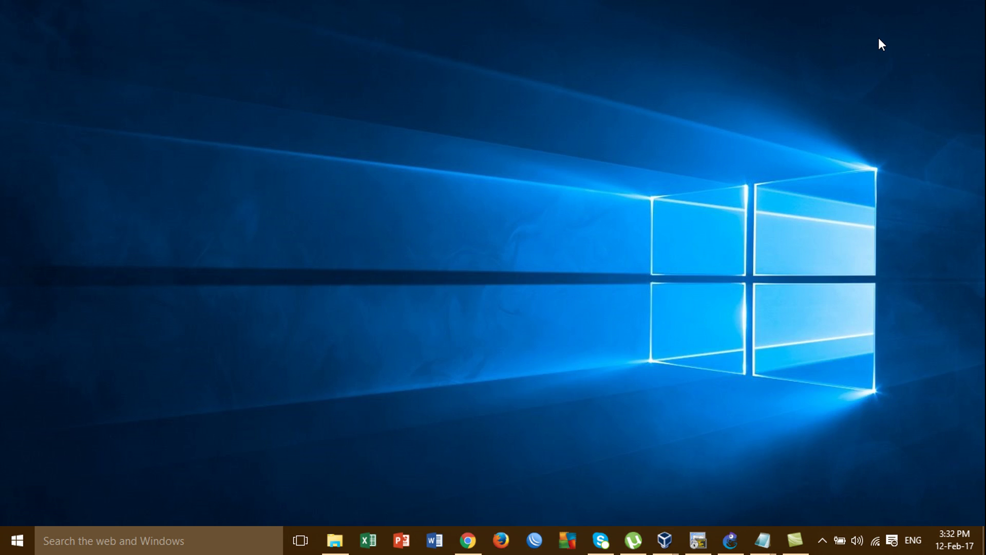
{"action": "left_click", "coordinate": [730, 540]}
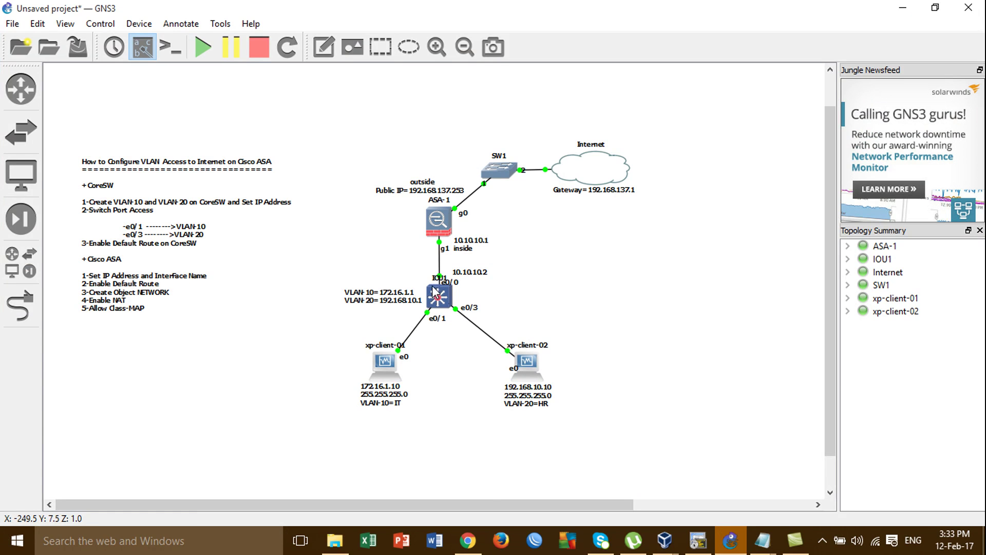
{"action": "mouse_move", "coordinate": [437, 236]}
{"action": "mouse_move", "coordinate": [442, 304]}
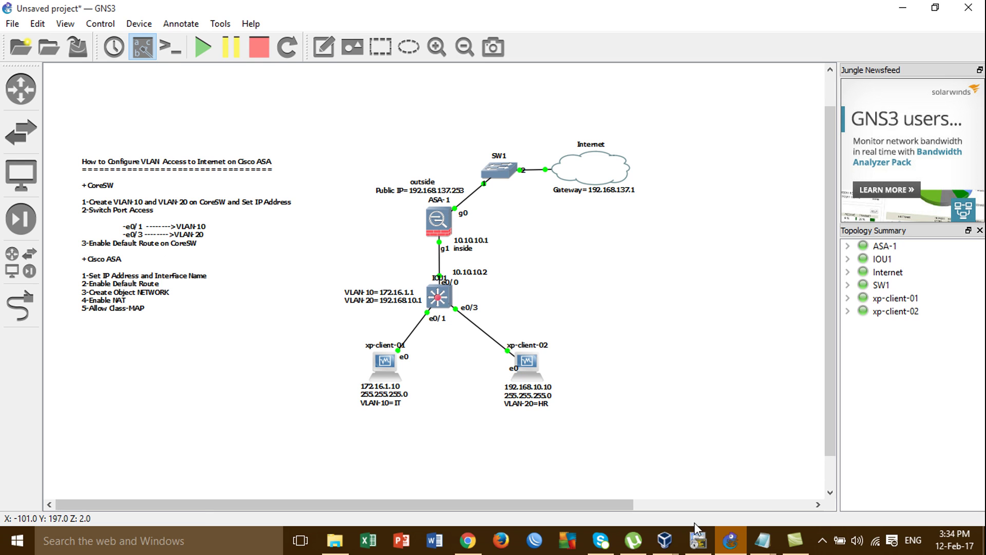
Switch to SecureCRT, place its window beside the topology diagram and activate the IOU1 session
{"action": "mouse_move", "coordinate": [696, 537]}
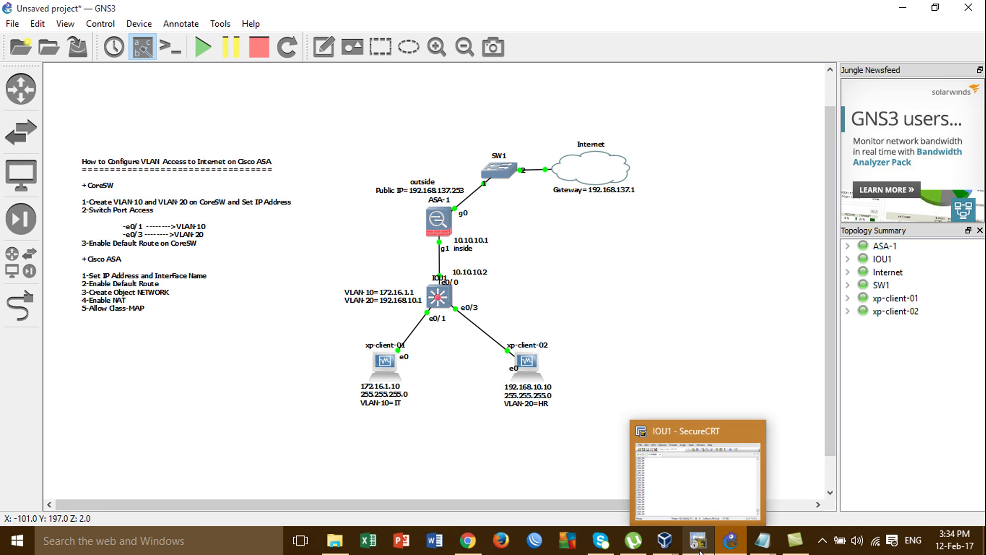
{"action": "left_click", "coordinate": [709, 503]}
{"action": "left_click_drag", "start_coordinate": [516, 135], "coordinate": [666, 119]}
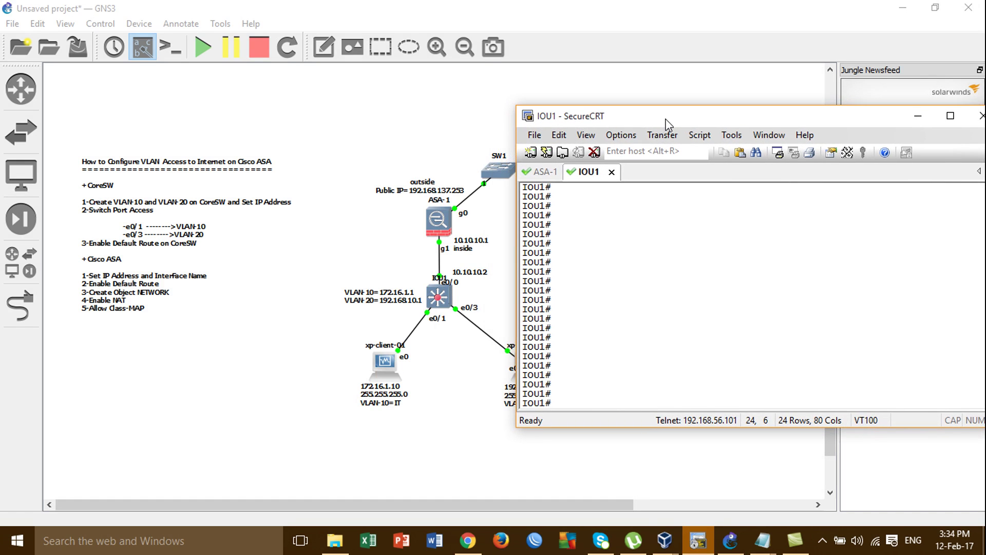
{"action": "left_click", "coordinate": [545, 174]}
{"action": "left_click", "coordinate": [600, 177]}
Enter global configuration mode on IOU1 and set the hostname to CoreSW
{"action": "type", "text": "conf"}
{"action": "key", "text": "Tab"}
{"action": "type", "text": "t"}
{"action": "key", "text": "Tab"}
{"action": "key", "text": "Return"}
{"action": "type", "text": "hos"}
{"action": "key", "text": "Tab"}
{"action": "type", "text": "CoreSw"}
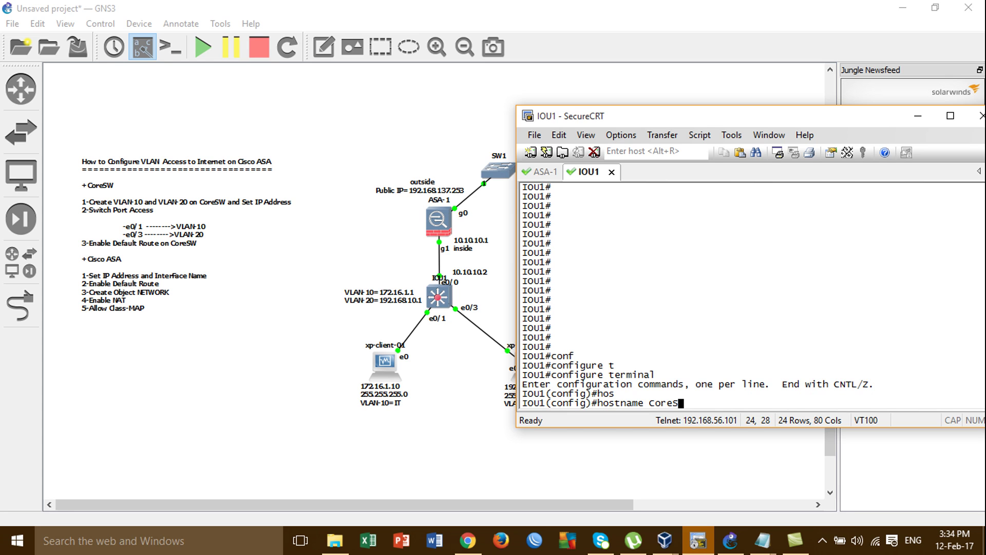
{"action": "key", "text": "Return"}
{"action": "key", "text": "Return"}
{"action": "key", "text": "Return"}
{"action": "key", "text": "Return"}
{"action": "key", "text": "Return"}
{"action": "key", "text": "Return"}
{"action": "key", "text": "Return"}
{"action": "key", "text": "Return"}
{"action": "key", "text": "Return"}
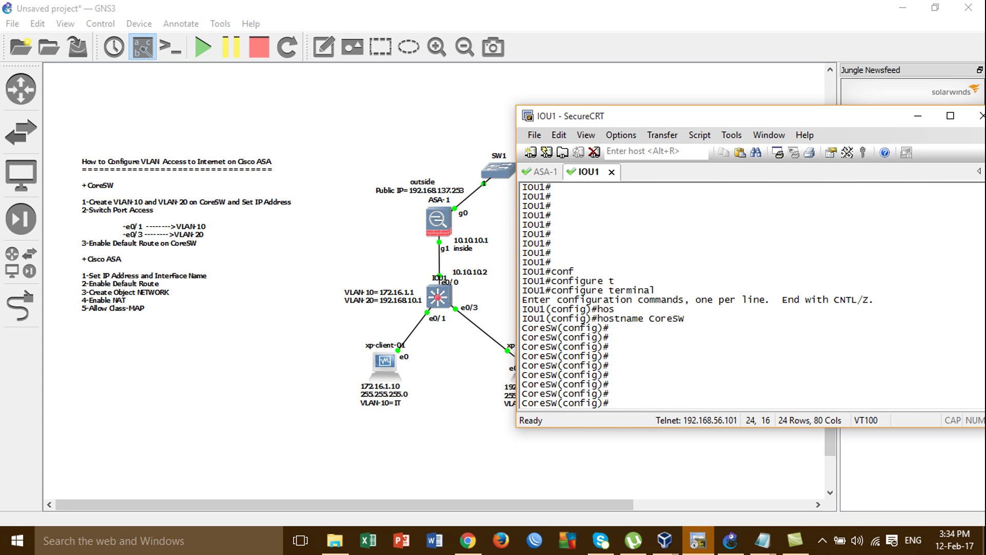
Create VLAN 10 on the core switch, name it IT and exit VLAN configuration
{"action": "type", "text": "vla"}
{"action": "key", "text": "Tab"}
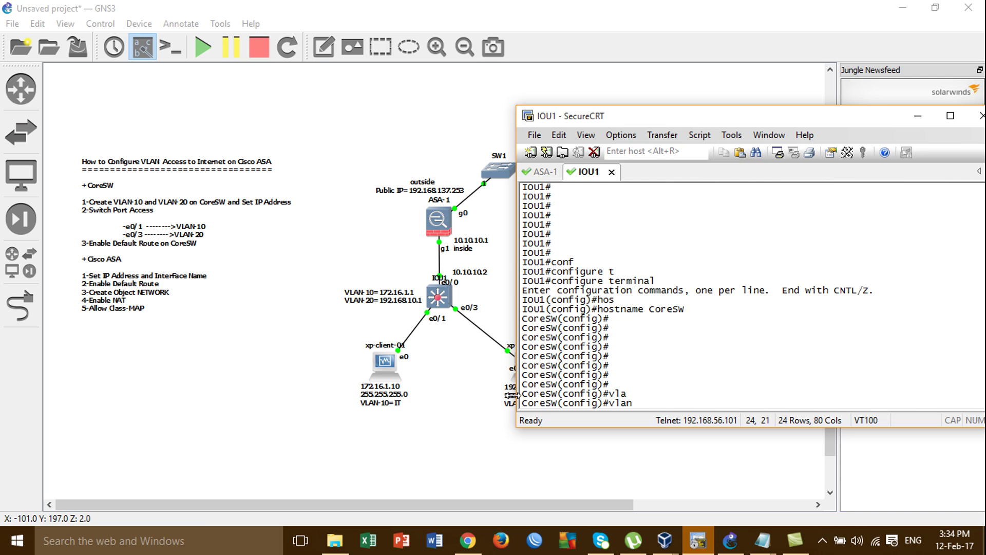
{"action": "type", "text": "10"}
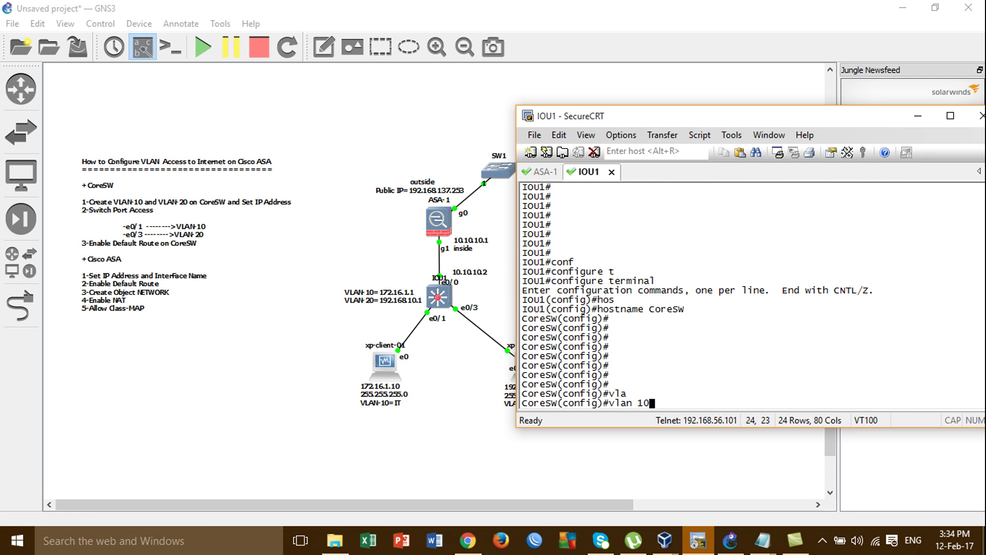
{"action": "key", "text": "Return"}
{"action": "type", "text": "nam"}
{"action": "key", "text": "Tab"}
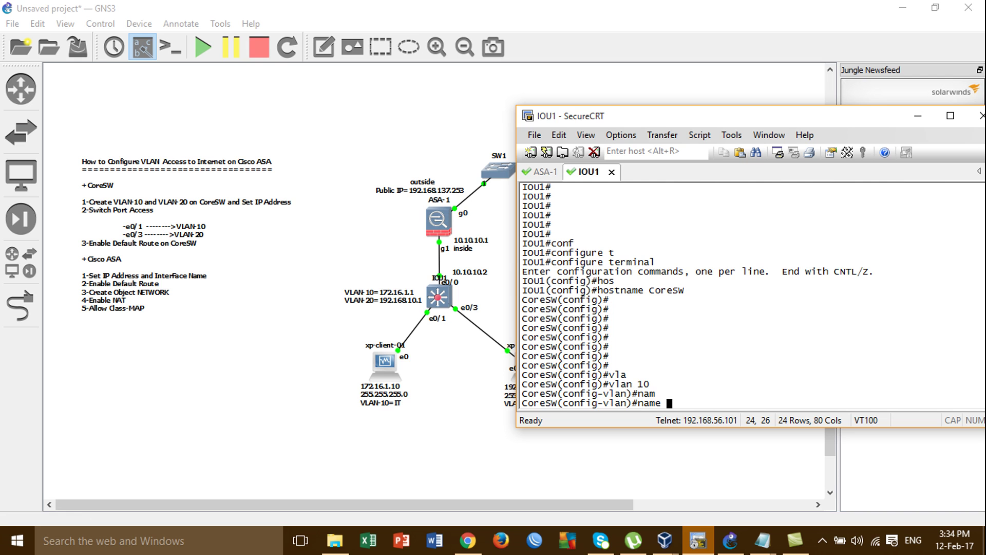
{"action": "type", "text": "IT"}
{"action": "key", "text": "Return"}
{"action": "type", "text": "e"}
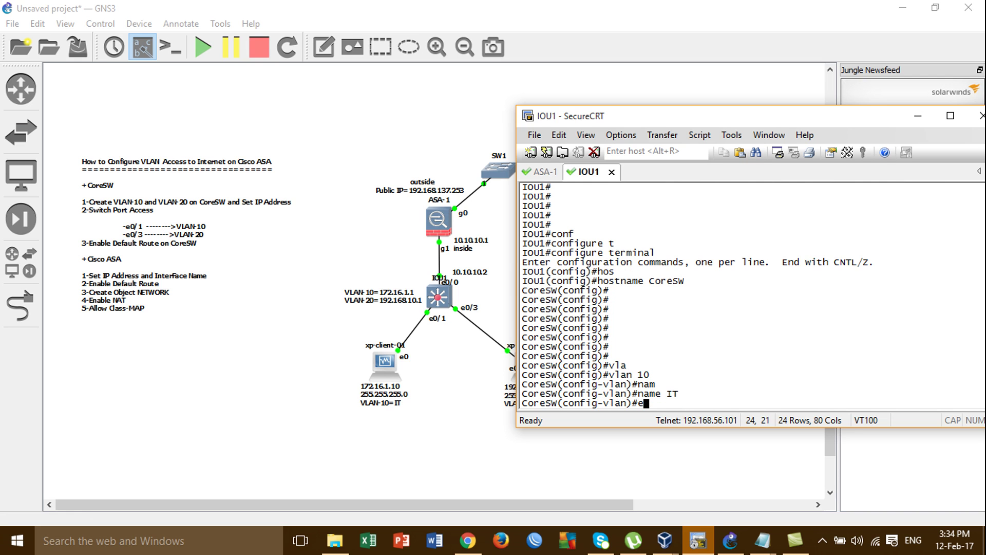
{"action": "type", "text": "xit"}
{"action": "key", "text": "Return"}
Create VLAN 20 on the core switch, name it HR and exit VLAN configuration
{"action": "type", "text": "vl"}
{"action": "key", "text": "Tab"}
{"action": "type", "text": "20"}
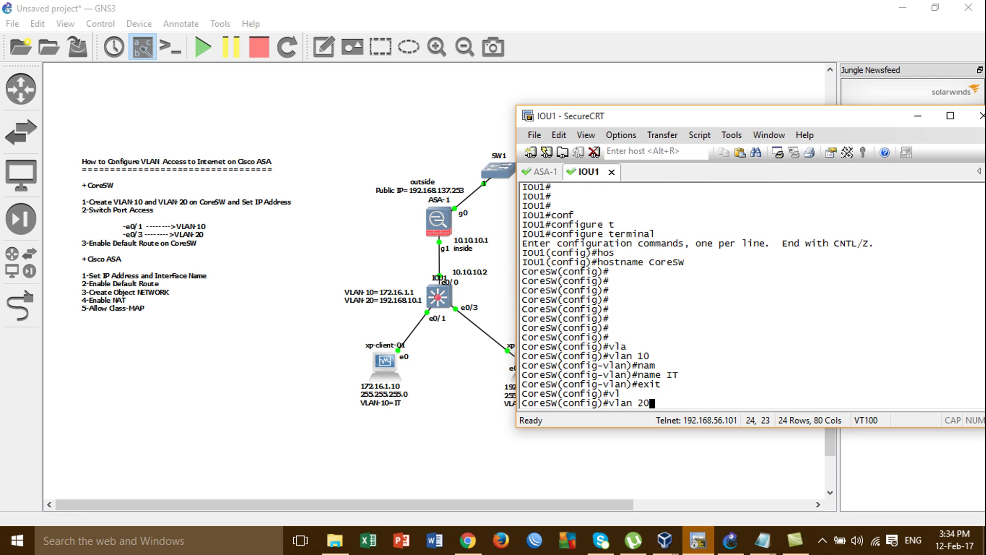
{"action": "key", "text": "Return"}
{"action": "type", "text": "nam"}
{"action": "key", "text": "Tab"}
{"action": "type", "text": "HR"}
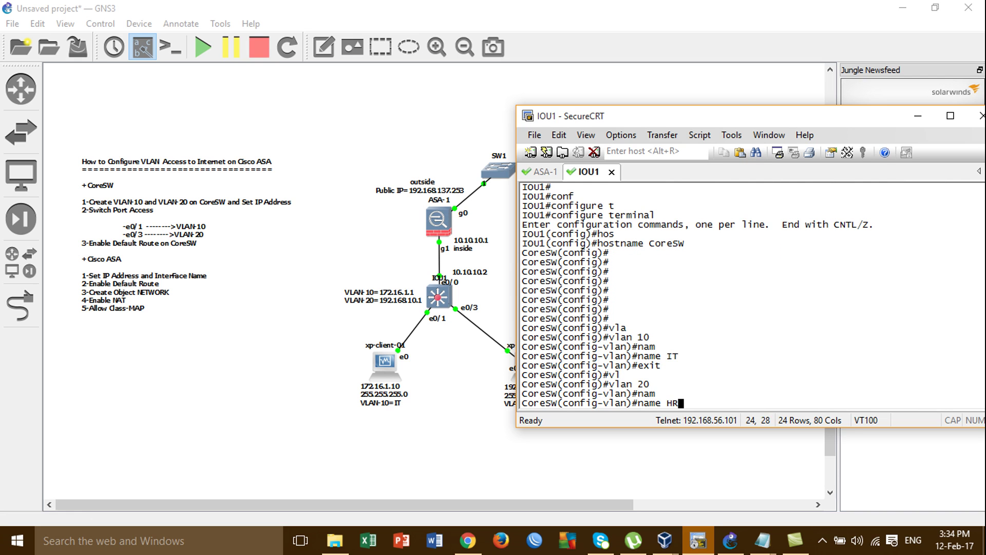
{"action": "key", "text": "Return"}
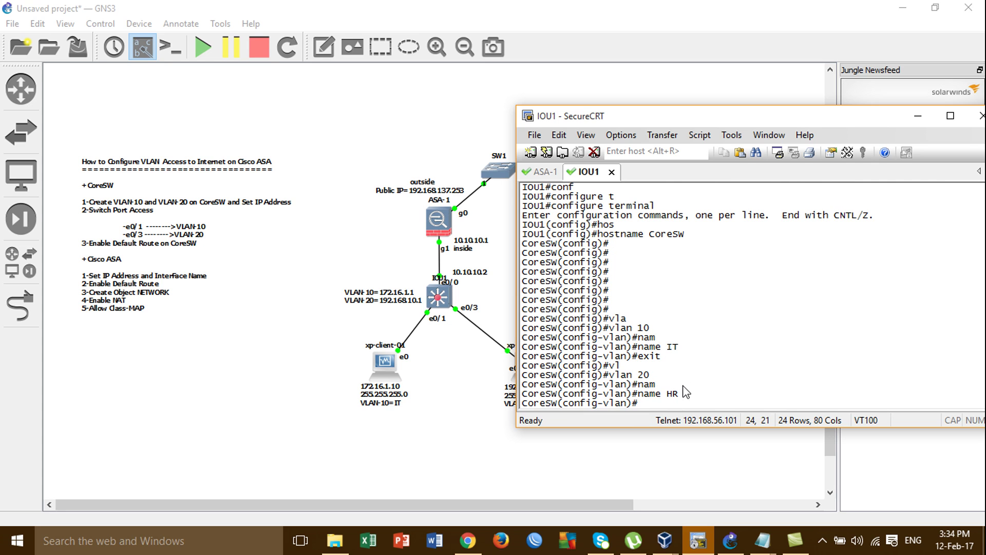
{"action": "type", "text": "exit"}
{"action": "key", "text": "Return"}
Leave configuration mode and display the VLAN table with show vlan to check VLANs 10 and 20
{"action": "type", "text": "sh"}
{"action": "key", "text": "Return"}
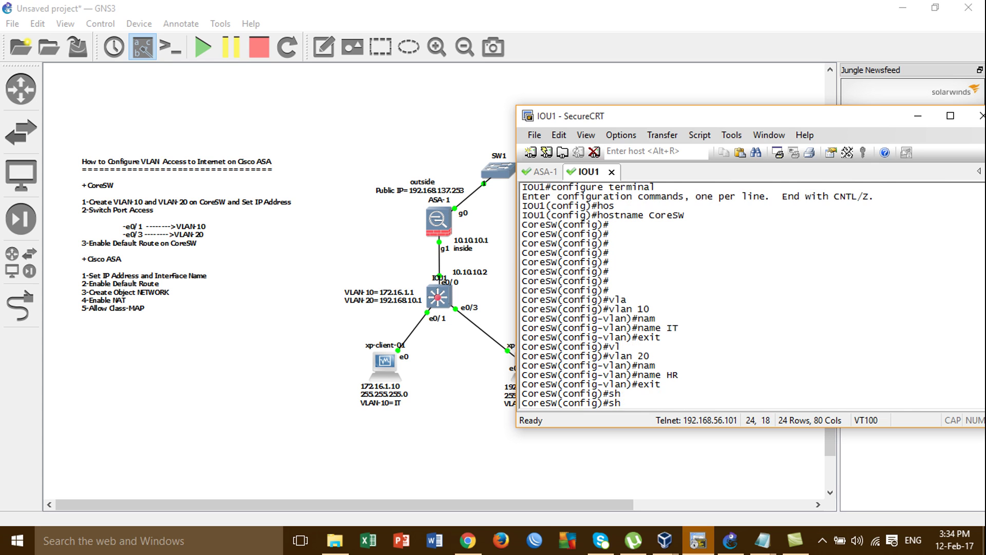
{"action": "type", "text": "end"}
{"action": "key", "text": "Return"}
{"action": "type", "text": "s"}
{"action": "key", "text": "Return"}
{"action": "type", "text": "show vlan"}
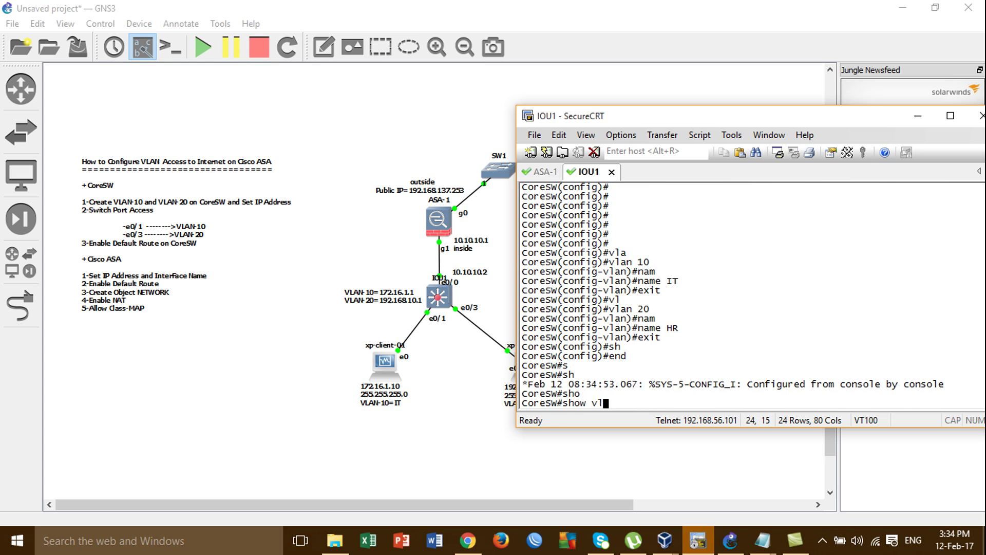
{"action": "key", "text": "Return"}
{"action": "key", "text": "Return"}
{"action": "key", "text": "Return"}
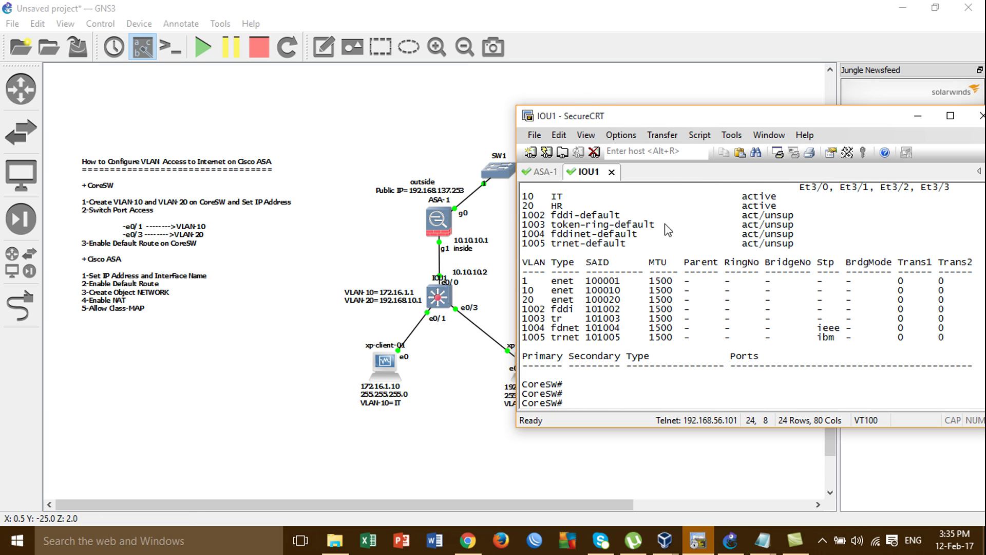
Enter global configuration mode on CoreSW and open interface e0/1 for configuration
{"action": "left_click_drag", "start_coordinate": [574, 115], "coordinate": [591, 105]}
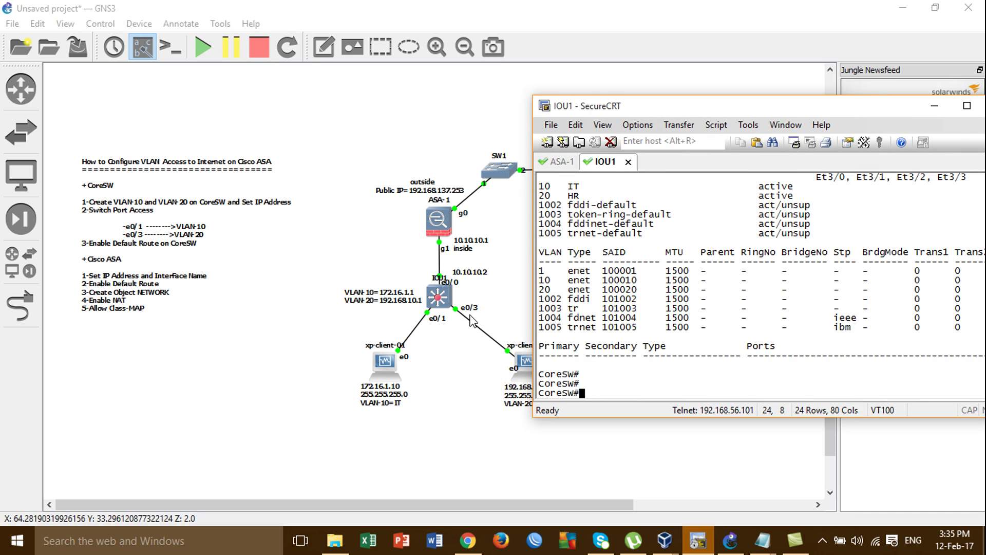
{"action": "type", "text": "conf"}
{"action": "key", "text": "Tab"}
{"action": "type", "text": "t"}
{"action": "key", "text": "Tab"}
{"action": "key", "text": "Return"}
{"action": "type", "text": "int"}
{"action": "type", "text": "0/1"}
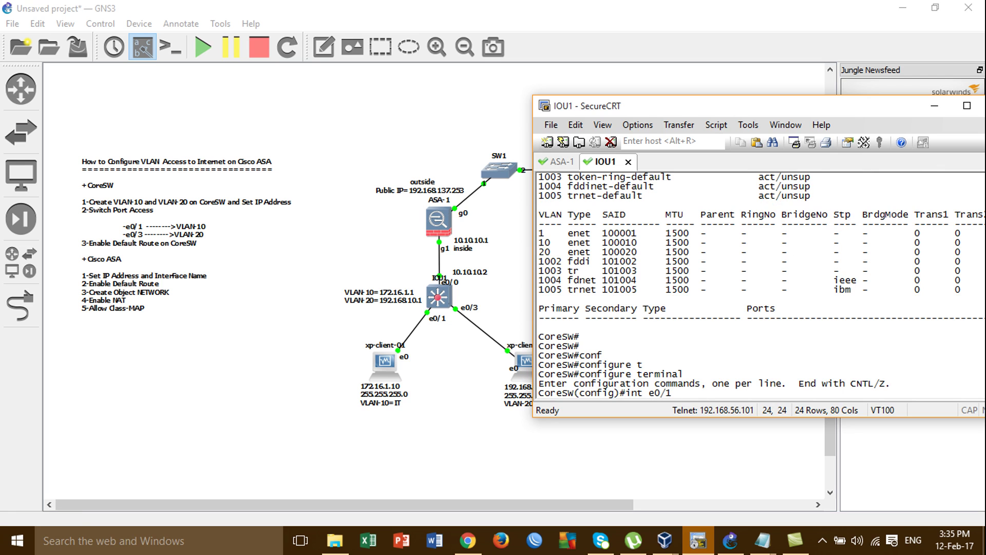
{"action": "key", "text": "BackSpace"}
{"action": "key", "text": "BackSpace"}
{"action": "key", "text": "BackSpace"}
{"action": "key", "text": "BackSpace"}
{"action": "key", "text": "BackSpace"}
{"action": "key", "text": "BackSpace"}
{"action": "key", "text": "BackSpace"}
{"action": "type", "text": "int e0/"}
{"action": "type", "text": "1"}
{"action": "key", "text": "Return"}
Set interface e0/1 to switchport access mode
{"action": "type", "text": "sw"}
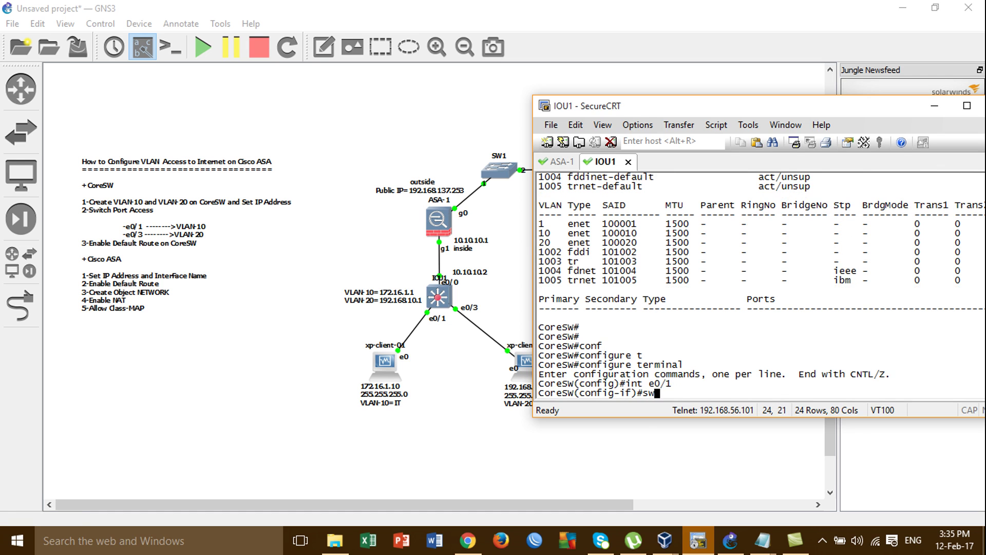
{"action": "key", "text": "Tab"}
{"action": "type", "text": "m"}
{"action": "key", "text": "Tab"}
{"action": "type", "text": "ac"}
{"action": "key", "text": "Tab"}
{"action": "key", "text": "Return"}
Assign interface e0/1 to access VLAN 10 and exit interface configuration
{"action": "type", "text": "sw"}
{"action": "key", "text": "Tab"}
{"action": "type", "text": "ac"}
{"action": "key", "text": "Tab"}
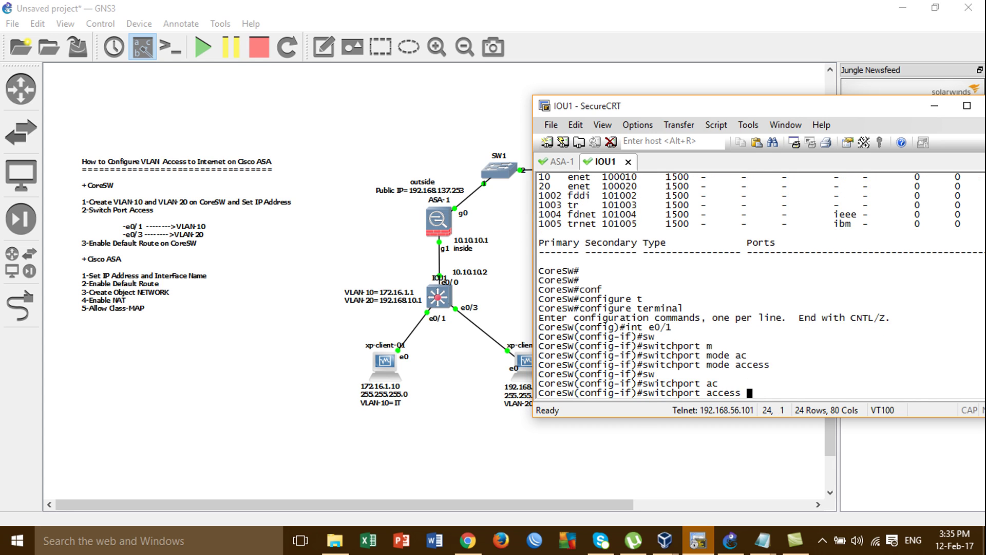
{"action": "type", "text": "vl"}
{"action": "key", "text": "Tab"}
{"action": "type", "text": "10"}
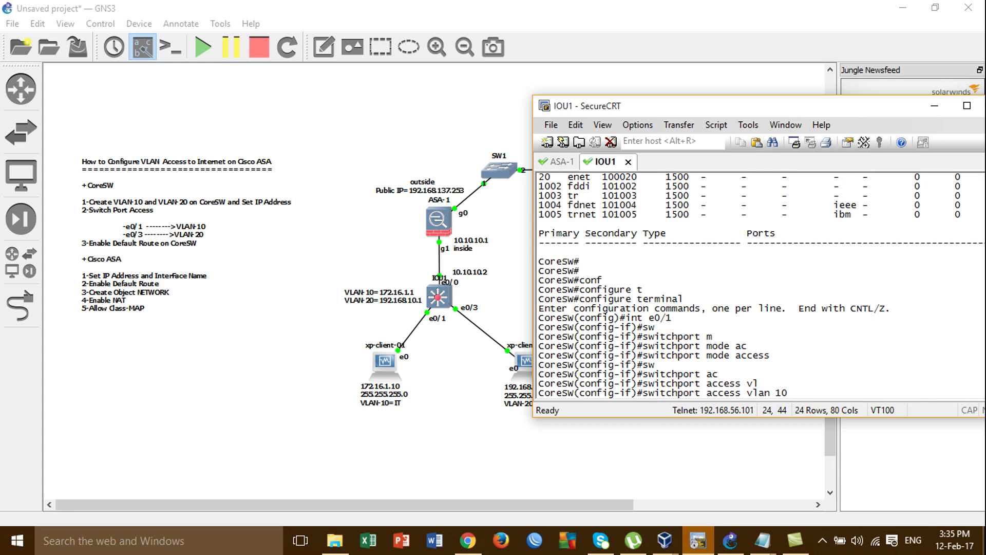
{"action": "key", "text": "Return"}
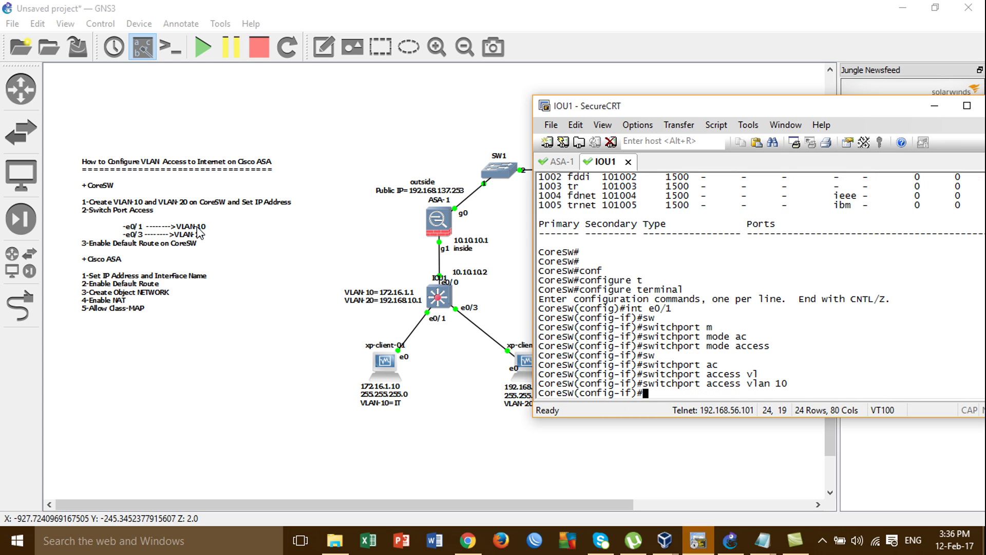
{"action": "type", "text": "exit"}
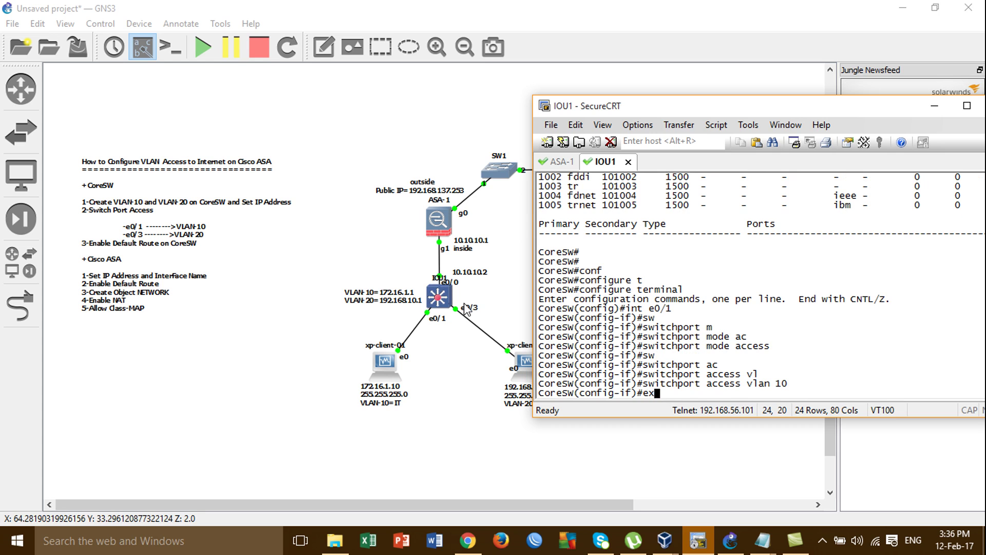
{"action": "key", "text": "Return"}
Open interface e0/3 for configuration and set it to switchport access mode
{"action": "type", "text": "int "}
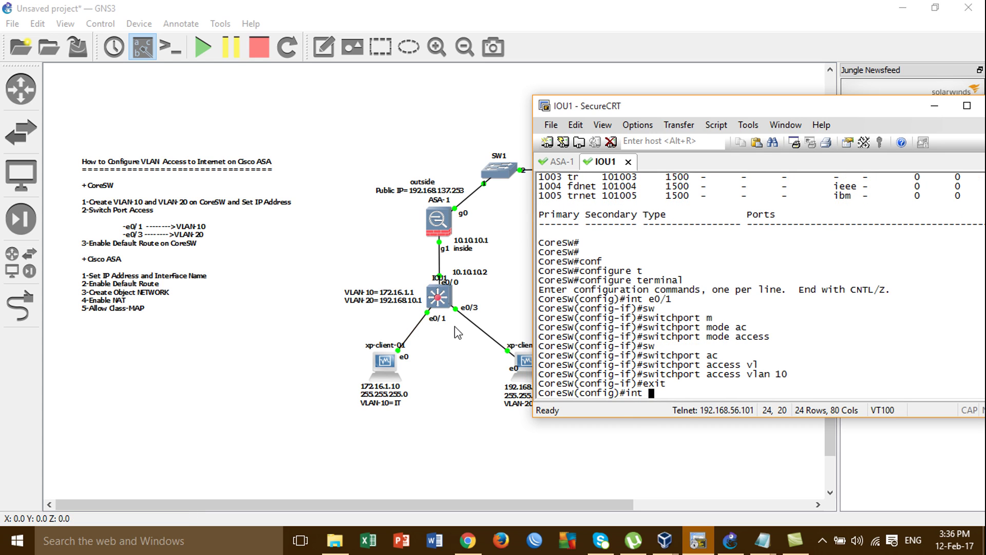
{"action": "type", "text": "e0/3"}
{"action": "key", "text": "Return"}
{"action": "type", "text": "sw"}
{"action": "key", "text": "Tab"}
{"action": "type", "text": "m"}
{"action": "key", "text": "Tab"}
{"action": "type", "text": "ac"}
{"action": "key", "text": "Tab"}
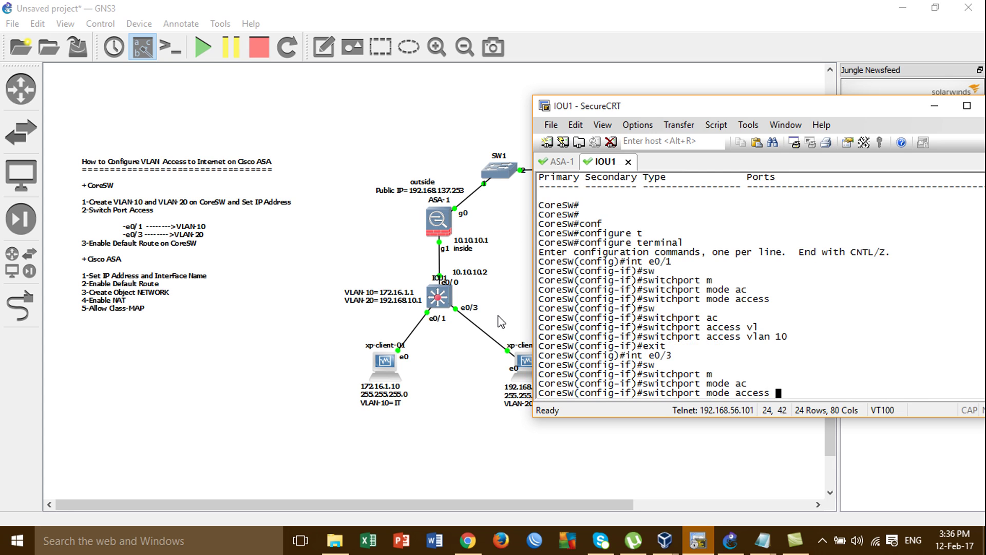
{"action": "key", "text": "Return"}
Assign interface e0/3 to access VLAN 20
{"action": "type", "text": "sw"}
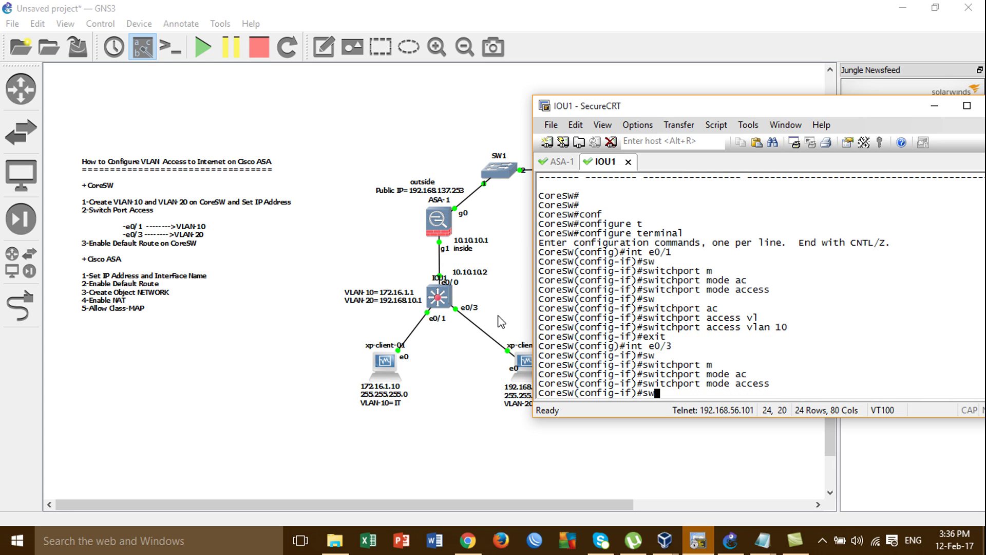
{"action": "key", "text": "Tab"}
{"action": "type", "text": "a"}
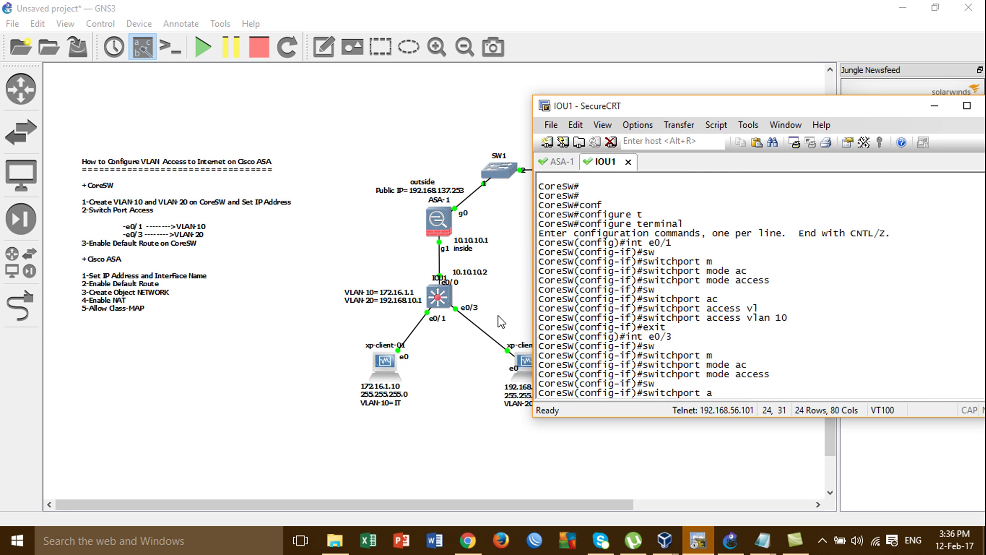
{"action": "type", "text": "c"}
{"action": "key", "text": "Tab"}
{"action": "type", "text": "vl"}
{"action": "key", "text": "Tab"}
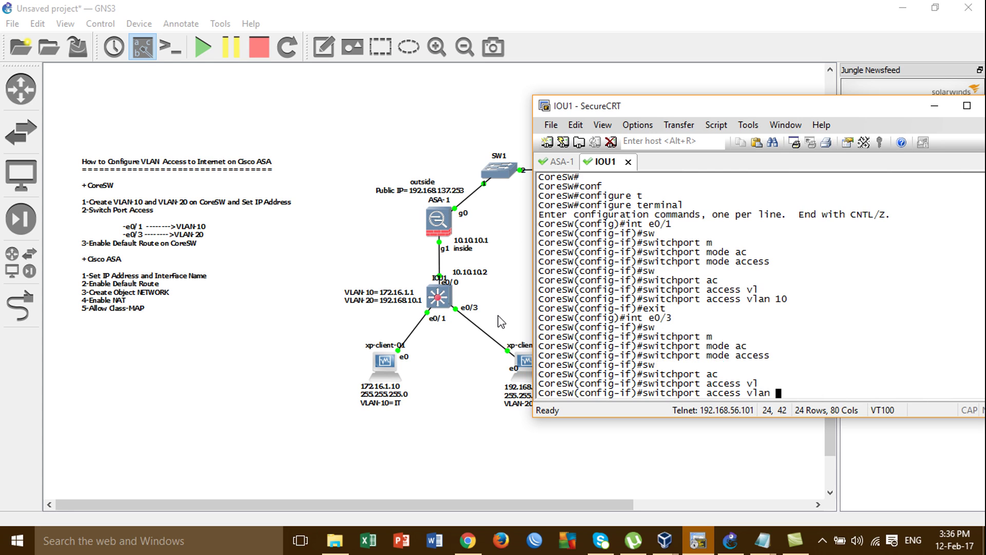
{"action": "type", "text": "20"}
{"action": "key", "text": "Return"}
End configuration mode and run show vlan to check the port assignments of VLANs 10 and 20
{"action": "type", "text": "end"}
{"action": "key", "text": "Return"}
{"action": "key", "text": "Return"}
{"action": "type", "text": "shq"}
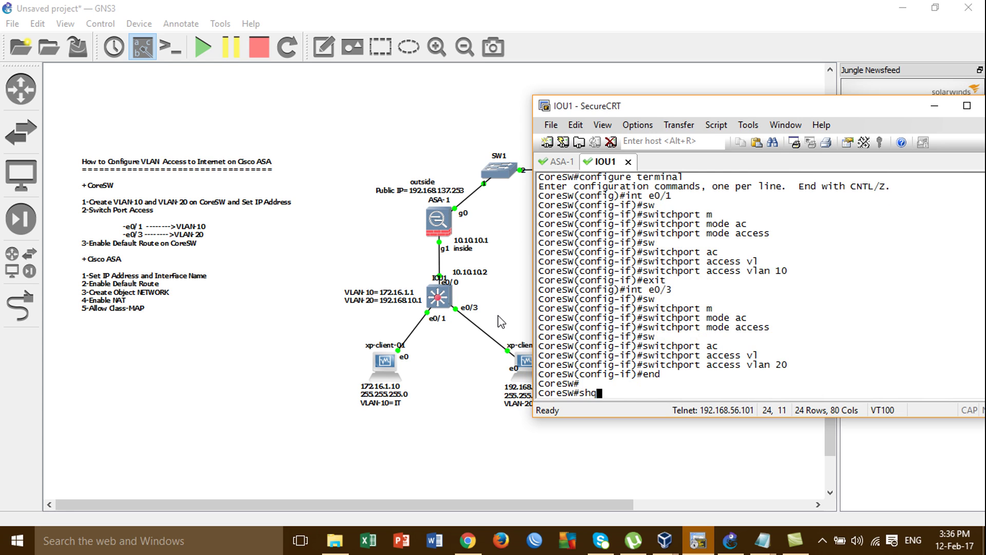
{"action": "key", "text": "BackSpace"}
{"action": "type", "text": "ow vlan"}
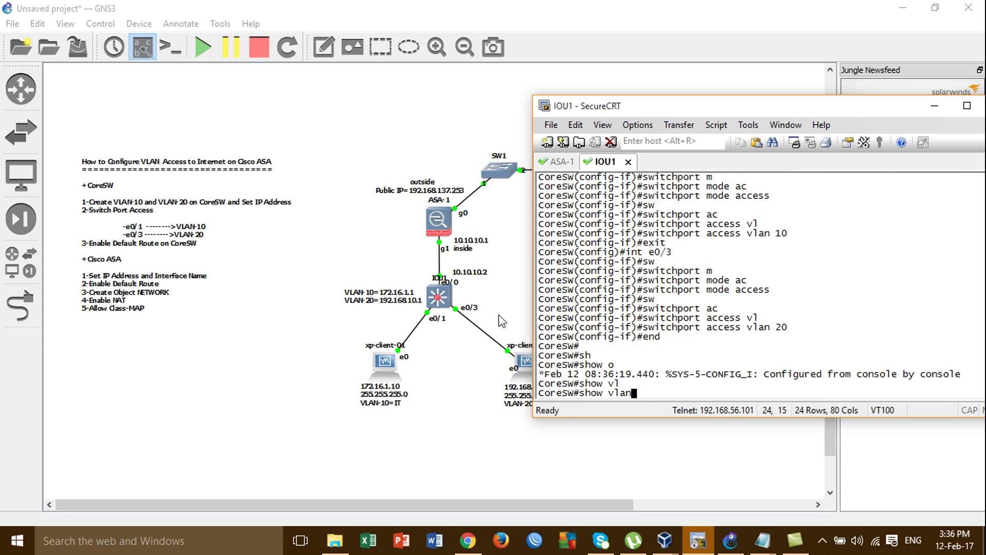
{"action": "key", "text": "Return"}
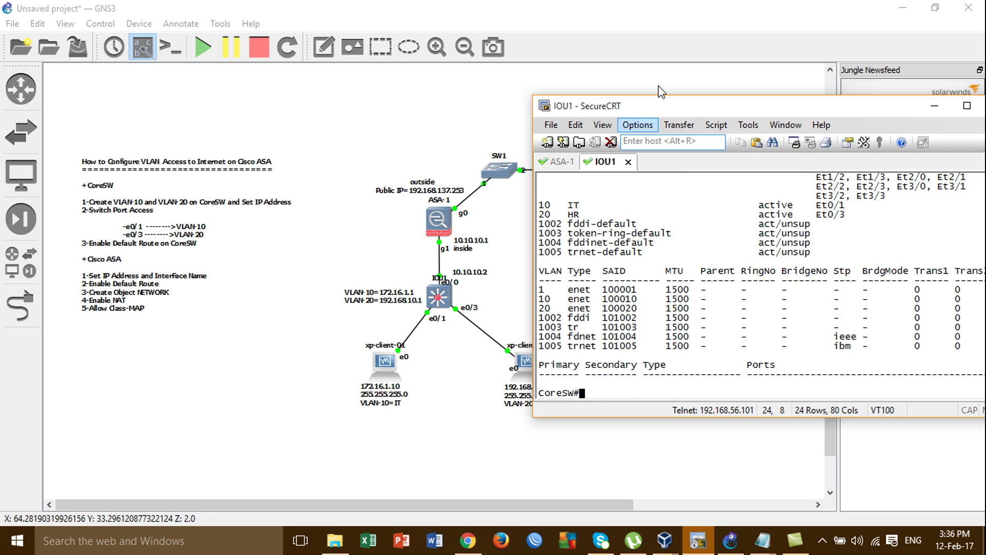
Enter global configuration mode on CoreSW and open the VLAN 10 interface for configuration
{"action": "left_click_drag", "start_coordinate": [651, 103], "coordinate": [707, 111]}
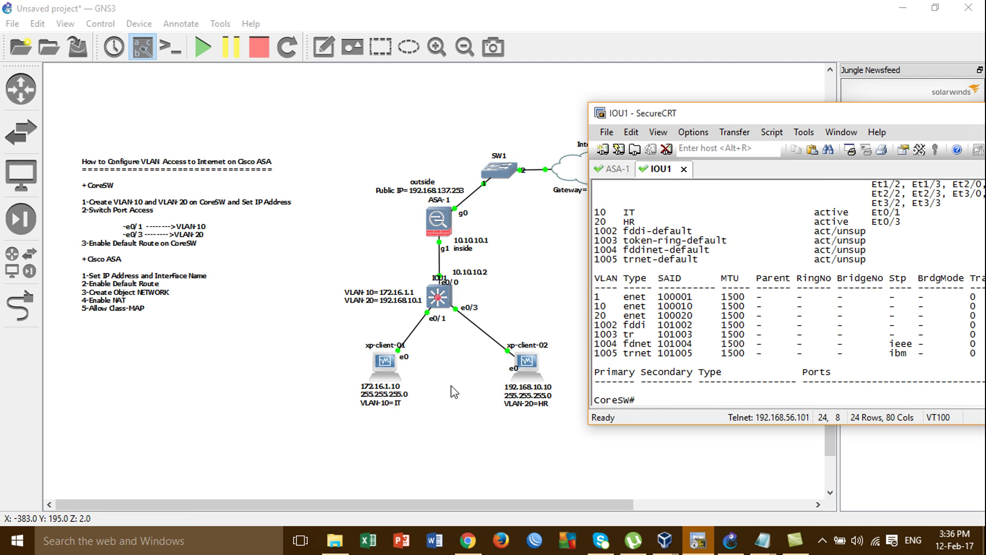
{"action": "left_click_drag", "start_coordinate": [655, 115], "coordinate": [614, 95]}
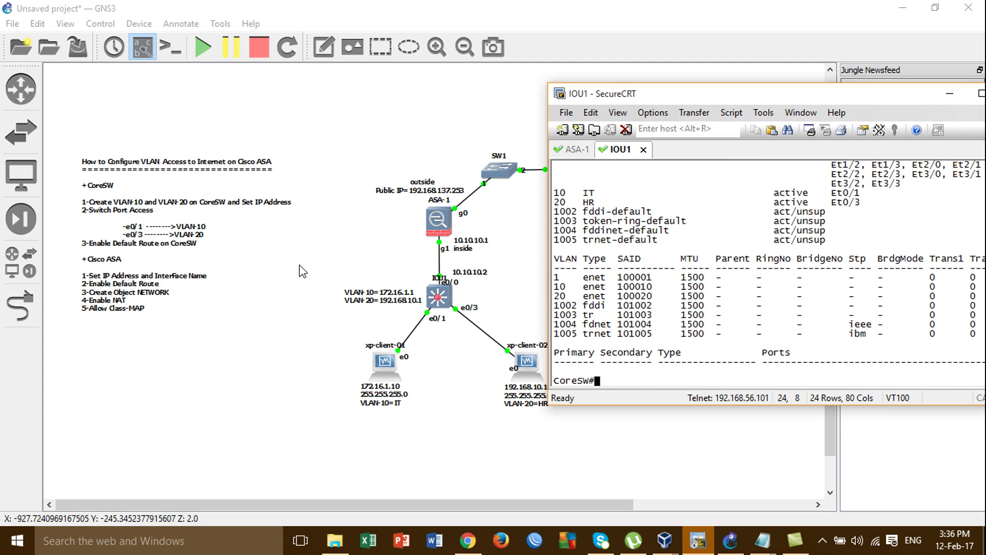
{"action": "type", "text": "conf"}
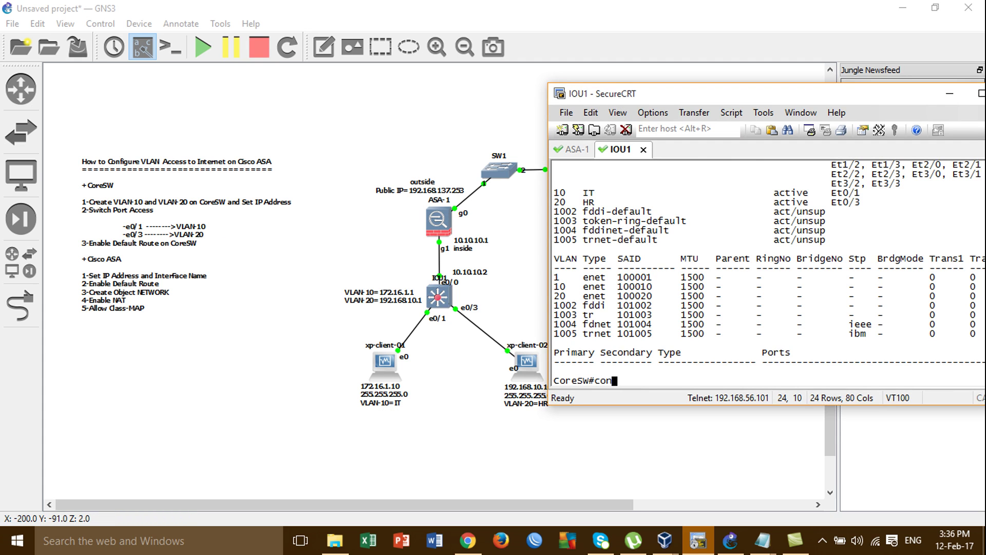
{"action": "key", "text": "Tab"}
{"action": "type", "text": "t"}
{"action": "key", "text": "Tab"}
{"action": "key", "text": "Return"}
{"action": "type", "text": "int vl"}
{"action": "key", "text": "Tab"}
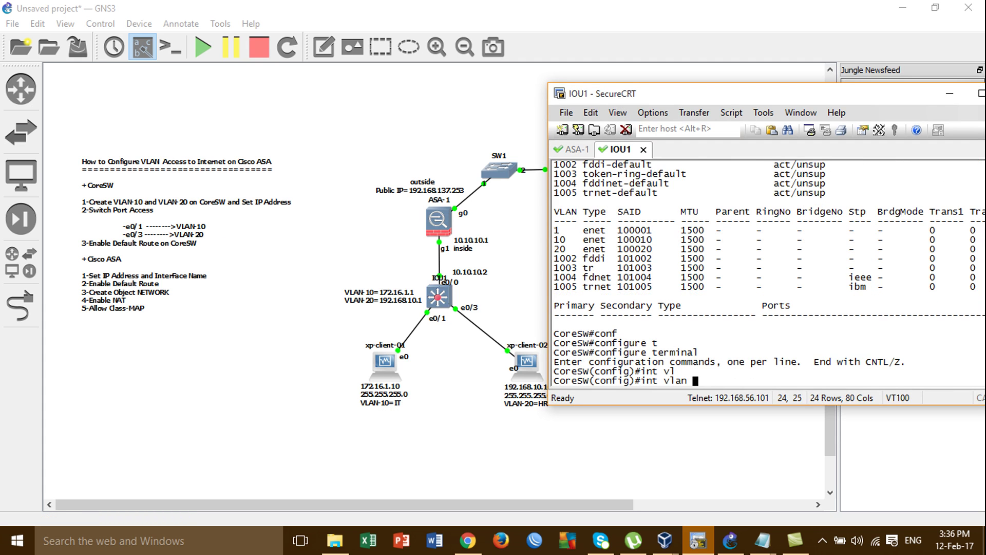
{"action": "type", "text": "10"}
{"action": "key", "text": "Return"}
Assign IP address 172.16.1.1 with mask 255.255.255.0 to the VLAN 10 interface
{"action": "type", "text": "ip add"}
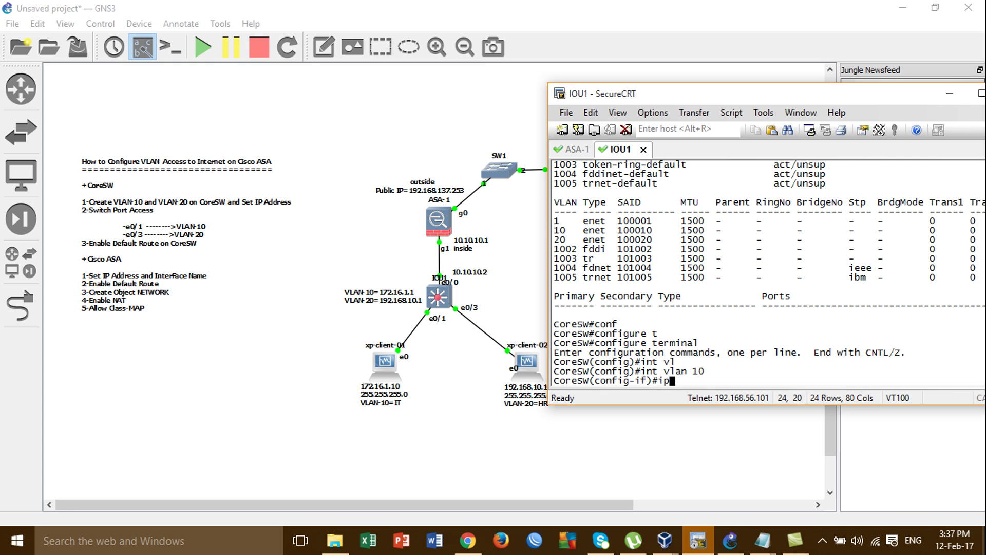
{"action": "key", "text": "Tab"}
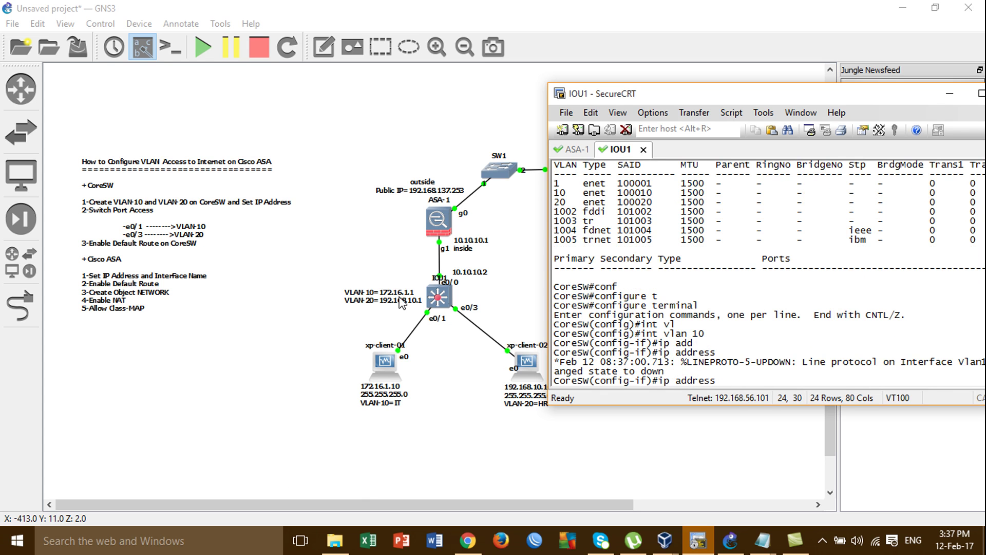
{"action": "type", "text": "172.16.1."}
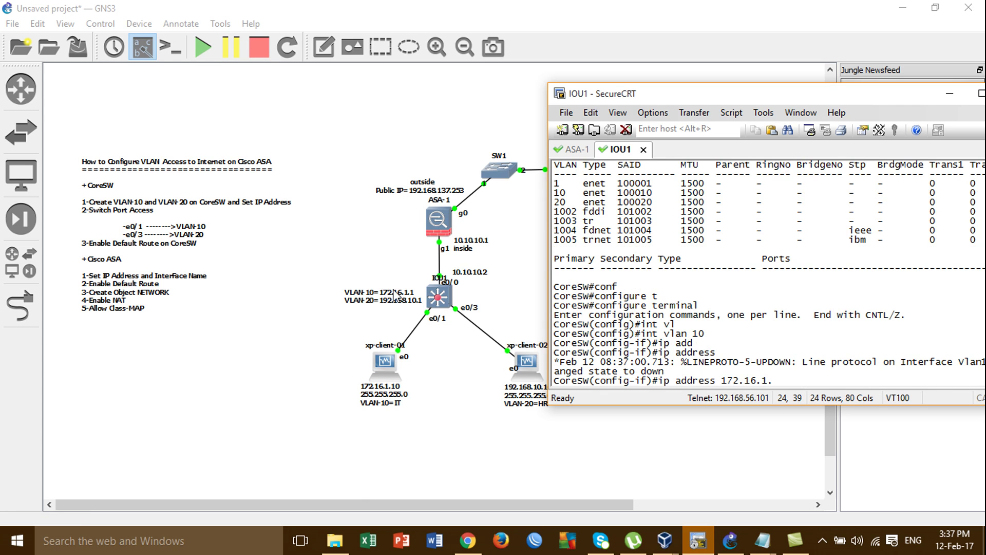
{"action": "type", "text": "1 255.255.255.0"}
{"action": "key", "text": "Return"}
Enable the VLAN 10 interface with no shutdown and exit its configuration
{"action": "type", "text": "no sh"}
{"action": "key", "text": "Tab"}
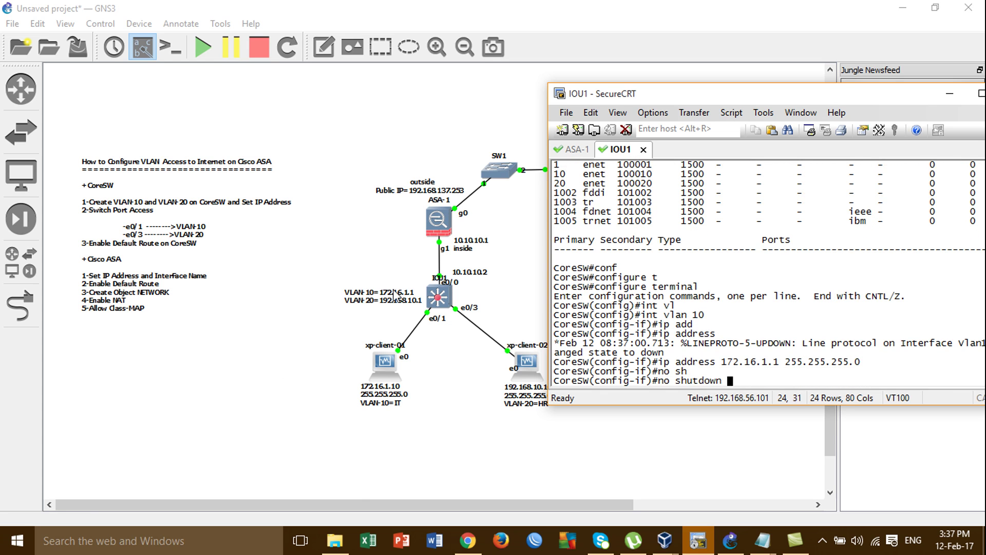
{"action": "key", "text": "Return"}
{"action": "type", "text": "exit"}
{"action": "key", "text": "Return"}
Open the VLAN 20 interface and assign it IP address 192.168.10.1 with mask 255.255.255.0
{"action": "type", "text": "int vlan 20"}
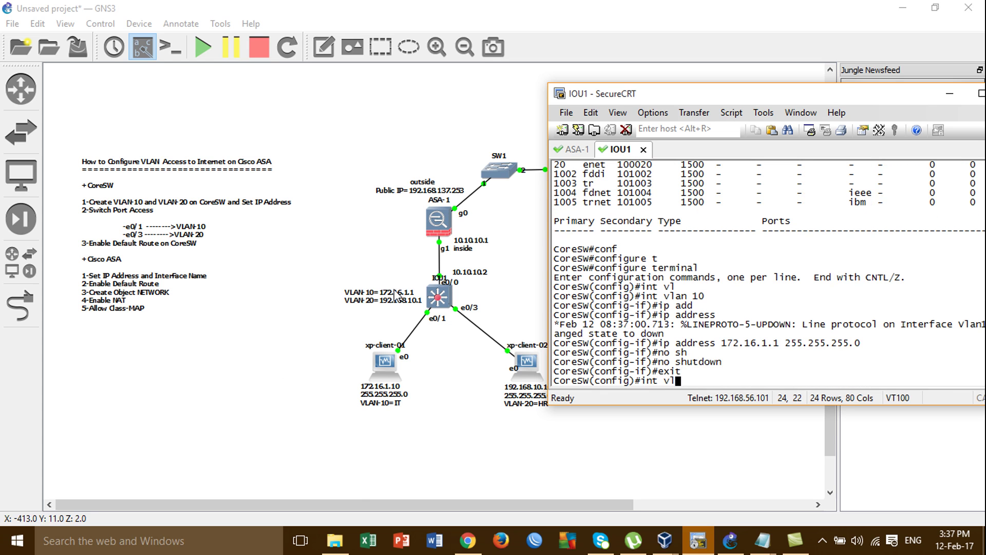
{"action": "key", "text": "Tab"}
{"action": "type", "text": "20"}
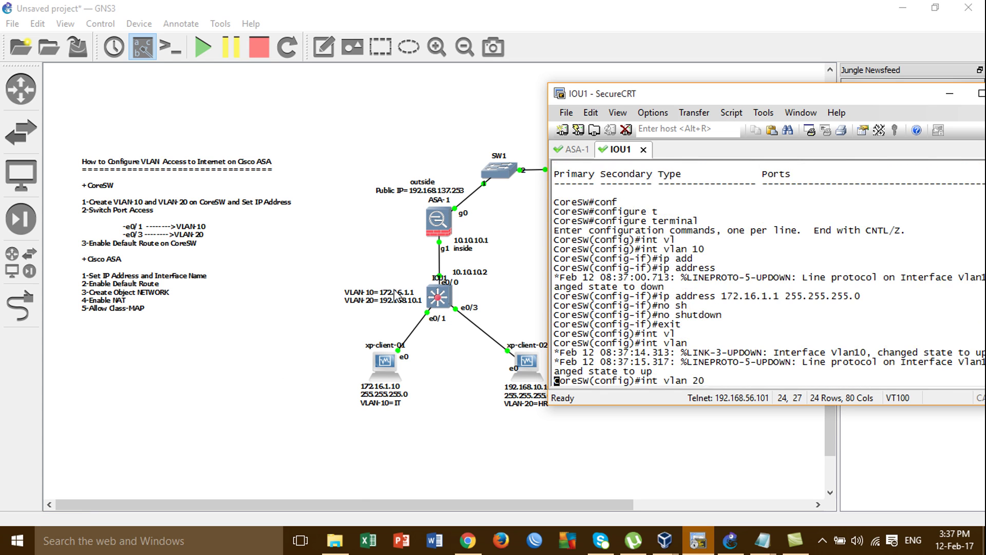
{"action": "key", "text": "Return"}
{"action": "type", "text": "ip add"}
{"action": "key", "text": "Tab"}
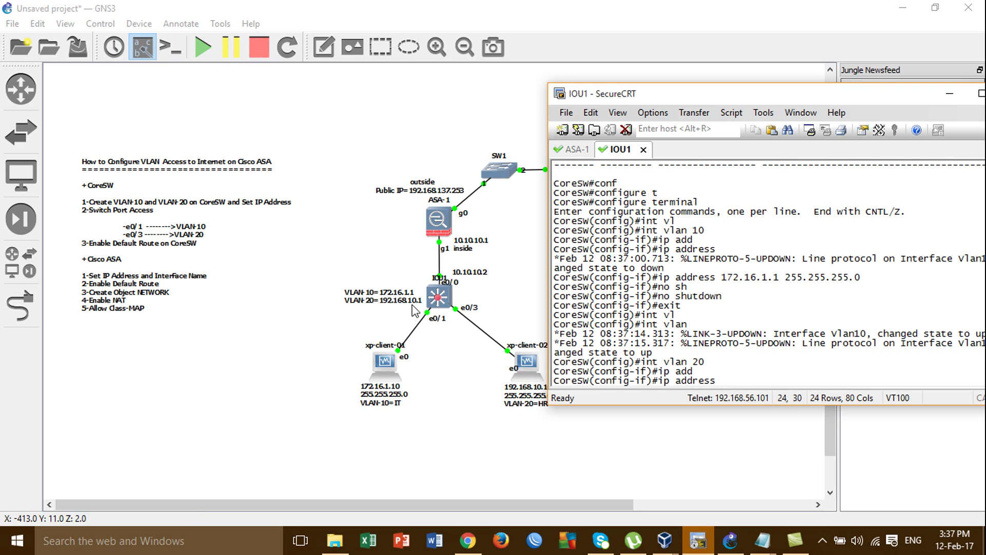
{"action": "type", "text": "192.168"}
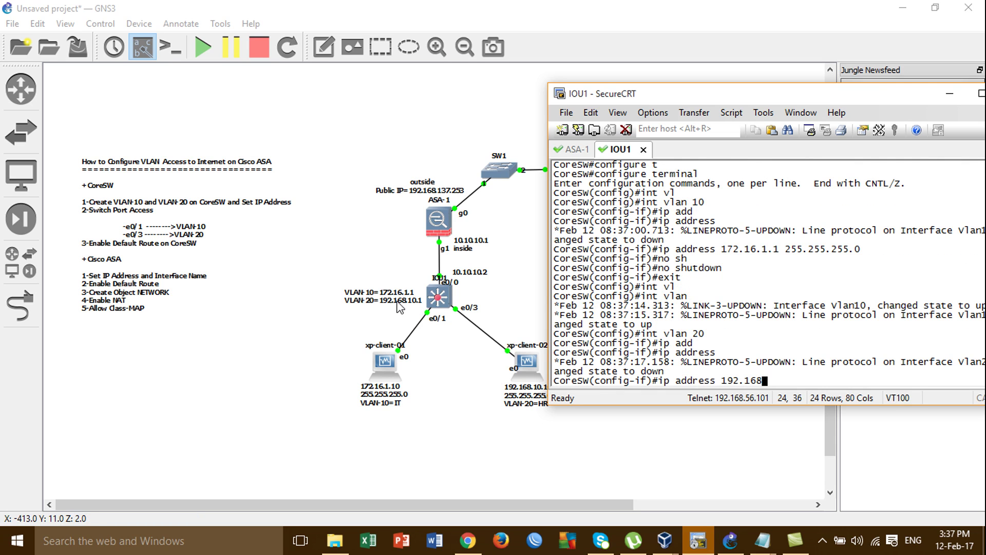
{"action": "type", "text": ".10.1 255.255.255."}
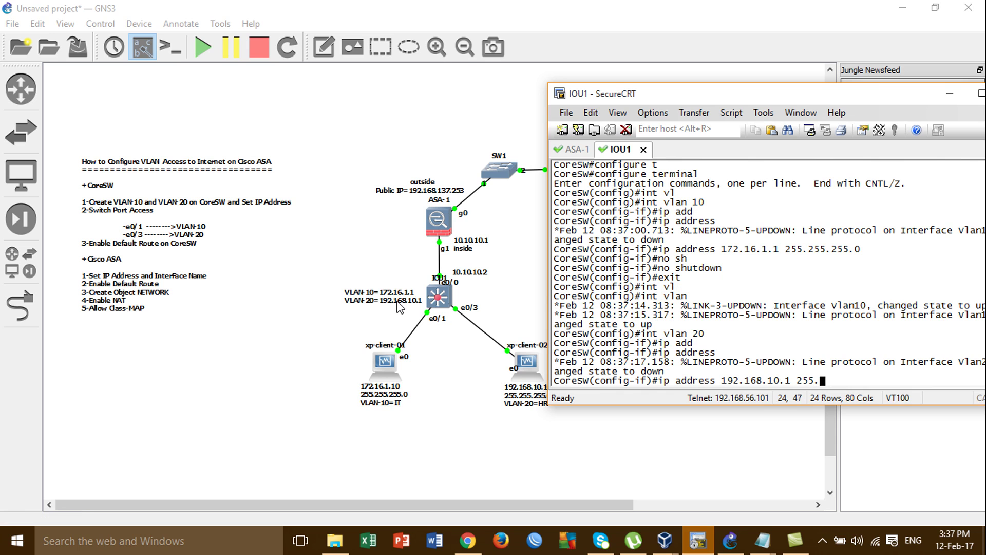
{"action": "type", "text": "0"}
{"action": "key", "text": "Return"}
Enable the VLAN 20 interface with no shutdown and end configuration mode
{"action": "type", "text": "no sh"}
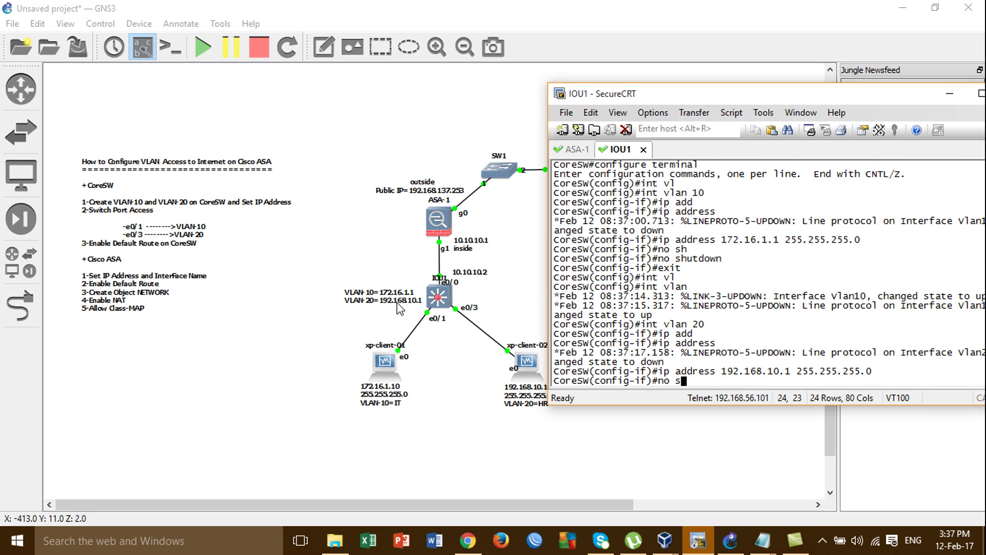
{"action": "key", "text": "Tab"}
{"action": "key", "text": "Return"}
{"action": "type", "text": "ne"}
{"action": "key", "text": "BackSpace"}
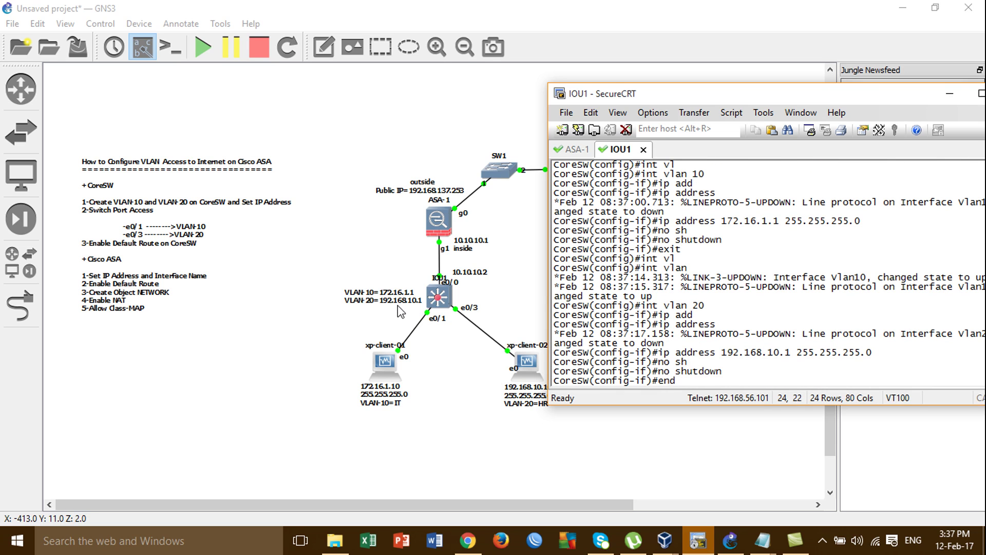
{"action": "key", "text": "Return"}
{"action": "type", "text": "show ip "}
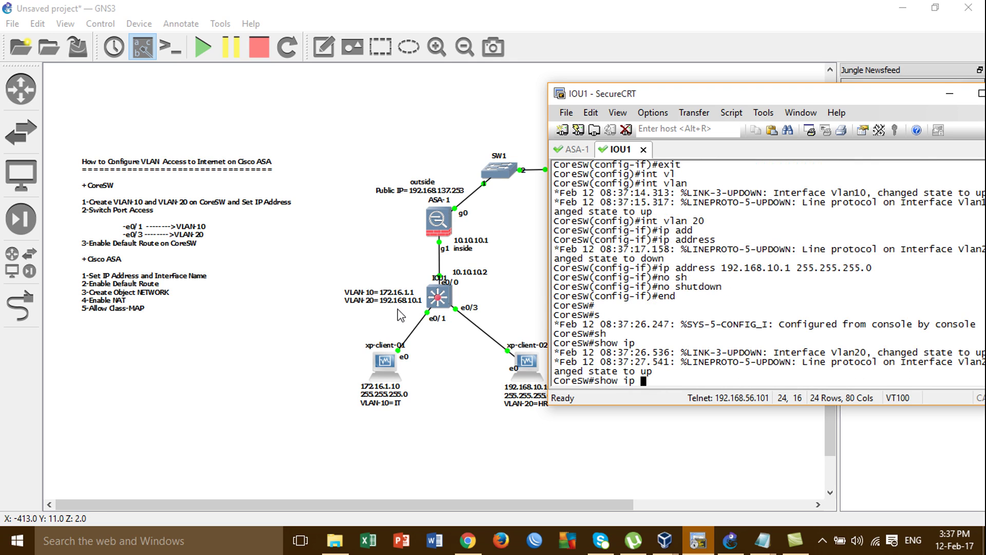
{"action": "type", "text": "vl"}
{"action": "key", "text": "Tab"}
{"action": "key", "text": "BackSpace"}
{"action": "key", "text": "BackSpace"}
{"action": "key", "text": "BackSpace"}
{"action": "key", "text": "BackSpace"}
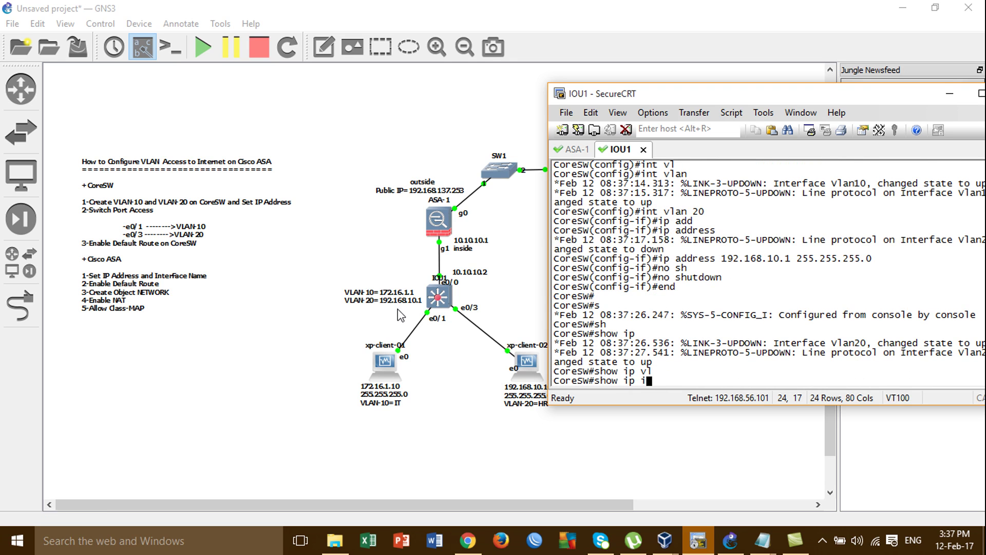
{"action": "key", "text": "BackSpace"}
Run show running-config on CoreSW and examine the VLAN access settings of Ethernet0/1 and Ethernet0/3
{"action": "type", "text": "running-config"}
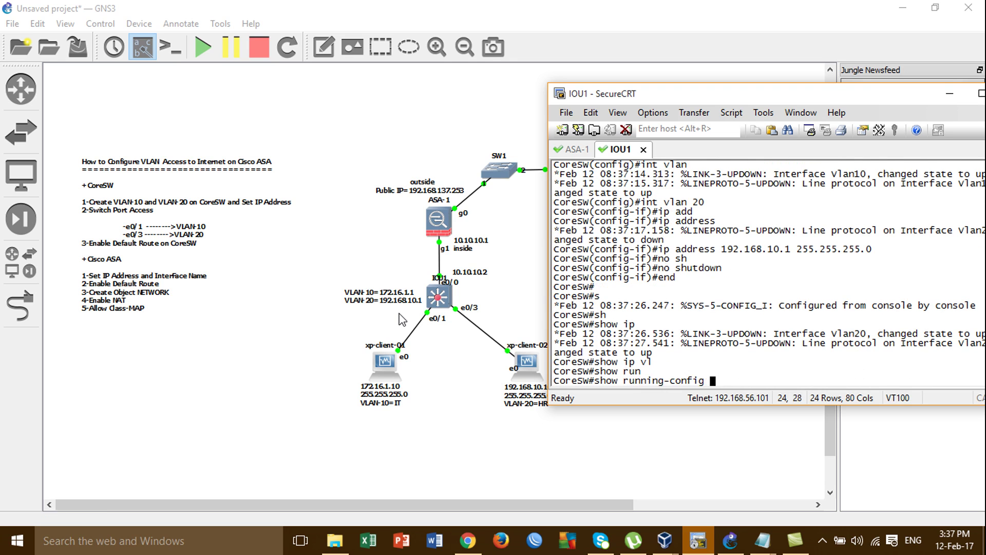
{"action": "key", "text": "Tab"}
{"action": "key", "text": "Return"}
{"action": "key", "text": "Return"}
{"action": "key", "text": "Return"}
{"action": "key", "text": "Return"}
{"action": "key", "text": "Return"}
{"action": "key", "text": "Return"}
{"action": "key", "text": "Return"}
{"action": "key", "text": "Return"}
{"action": "key", "text": "Return"}
{"action": "key", "text": "Return"}
{"action": "key", "text": "Return"}
{"action": "key", "text": "Return"}
{"action": "key", "text": "Return"}
{"action": "key", "text": "Return"}
{"action": "key", "text": "Return"}
{"action": "key", "text": "Return"}
{"action": "key", "text": "Return"}
{"action": "key", "text": "Return"}
{"action": "key", "text": "Return"}
{"action": "key", "text": "Return"}
{"action": "key", "text": "Return"}
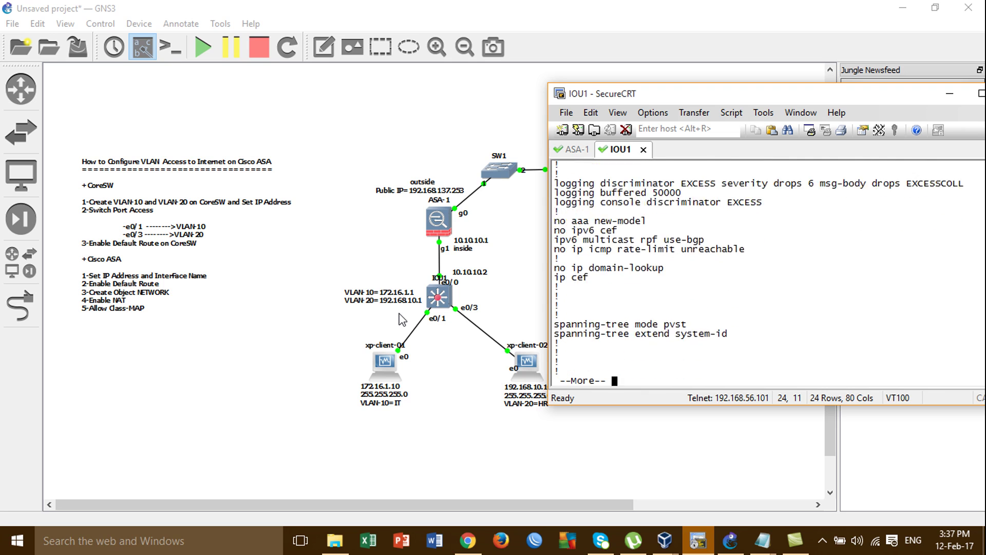
{"action": "key", "text": "Return"}
{"action": "key", "text": "Return"}
{"action": "key", "text": "Return"}
{"action": "key", "text": "Return"}
{"action": "key", "text": "Return"}
{"action": "key", "text": "Return"}
{"action": "key", "text": "Return"}
{"action": "key", "text": "Return"}
{"action": "key", "text": "Return"}
{"action": "key", "text": "Return"}
{"action": "key", "text": "Return"}
{"action": "key", "text": "Return"}
{"action": "key", "text": "Return"}
{"action": "key", "text": "Return"}
{"action": "key", "text": "Return"}
{"action": "key", "text": "Return"}
{"action": "key", "text": "Return"}
{"action": "key", "text": "Return"}
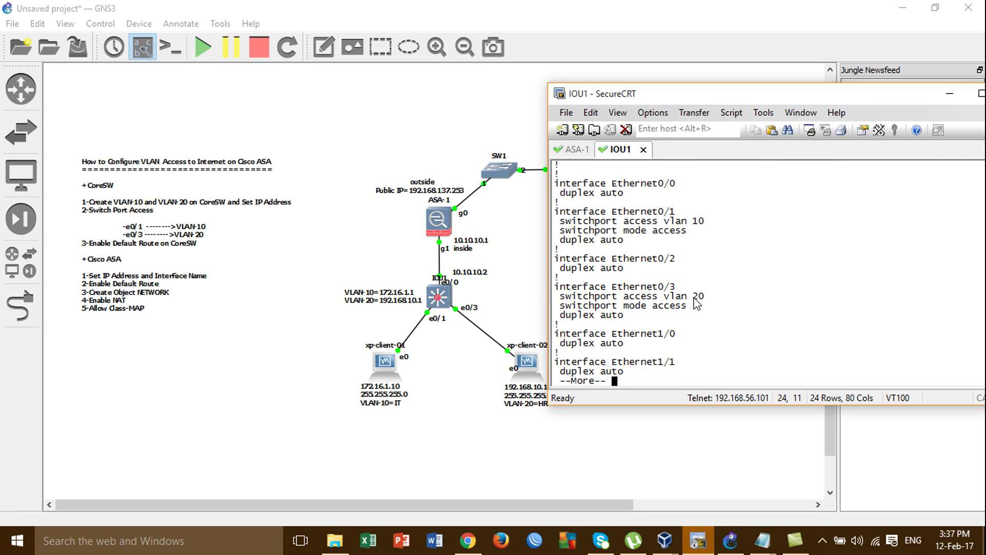
Page through the rest of the running configuration to examine the IP addresses of the VLAN 10 and VLAN 20 interfaces
{"action": "key", "text": "Return"}
{"action": "key", "text": "Return"}
{"action": "key", "text": "Return"}
{"action": "key", "text": "Return"}
{"action": "key", "text": "Return"}
{"action": "key", "text": "Return"}
{"action": "key", "text": "Return"}
{"action": "key", "text": "Return"}
{"action": "key", "text": "Return"}
{"action": "key", "text": "Return"}
{"action": "key", "text": "Return"}
{"action": "key", "text": "Return"}
{"action": "key", "text": "Return"}
{"action": "key", "text": "Return"}
{"action": "key", "text": "Return"}
{"action": "key", "text": "Return"}
{"action": "key", "text": "Return"}
{"action": "key", "text": "Return"}
{"action": "key", "text": "Return"}
{"action": "key", "text": "Return"}
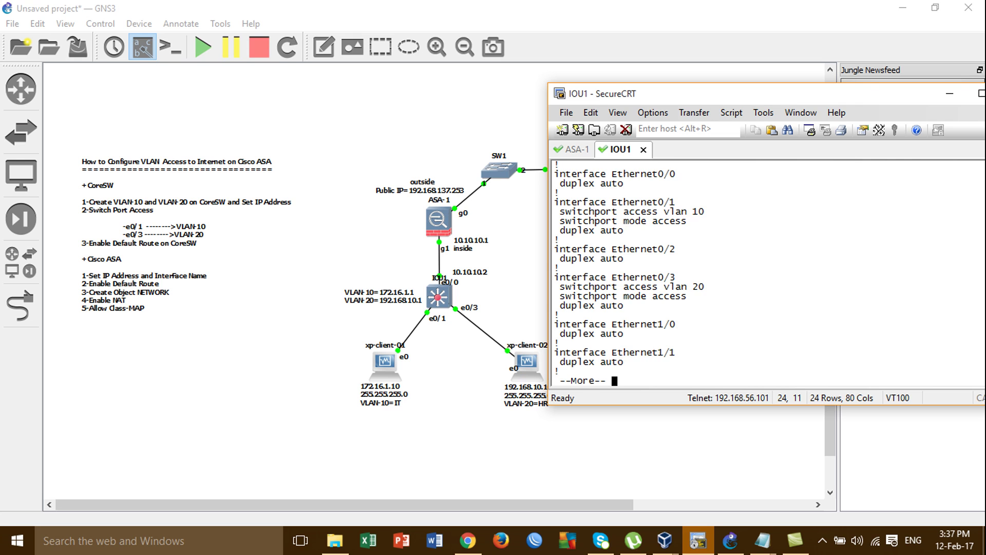
{"action": "key", "text": "Return"}
{"action": "key", "text": "Return"}
{"action": "key", "text": "Return"}
{"action": "key", "text": "Return"}
{"action": "key", "text": "Return"}
{"action": "key", "text": "Return"}
{"action": "key", "text": "Return"}
{"action": "key", "text": "Return"}
{"action": "key", "text": "Return"}
{"action": "key", "text": "Return"}
{"action": "key", "text": "Return"}
{"action": "key", "text": "Return"}
{"action": "key", "text": "Return"}
{"action": "key", "text": "Return"}
{"action": "key", "text": "Return"}
{"action": "key", "text": "Return"}
{"action": "key", "text": "Return"}
{"action": "key", "text": "Return"}
{"action": "key", "text": "Return"}
{"action": "key", "text": "Return"}
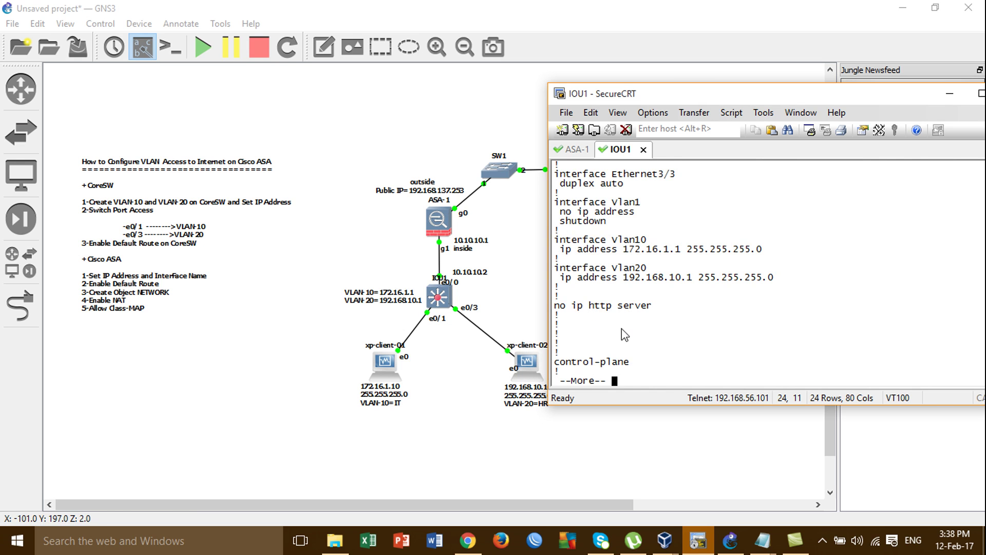
{"action": "key", "text": "Return"}
{"action": "key", "text": "Return"}
{"action": "key", "text": "Return"}
{"action": "key", "text": "Return"}
{"action": "key", "text": "Return"}
{"action": "key", "text": "Return"}
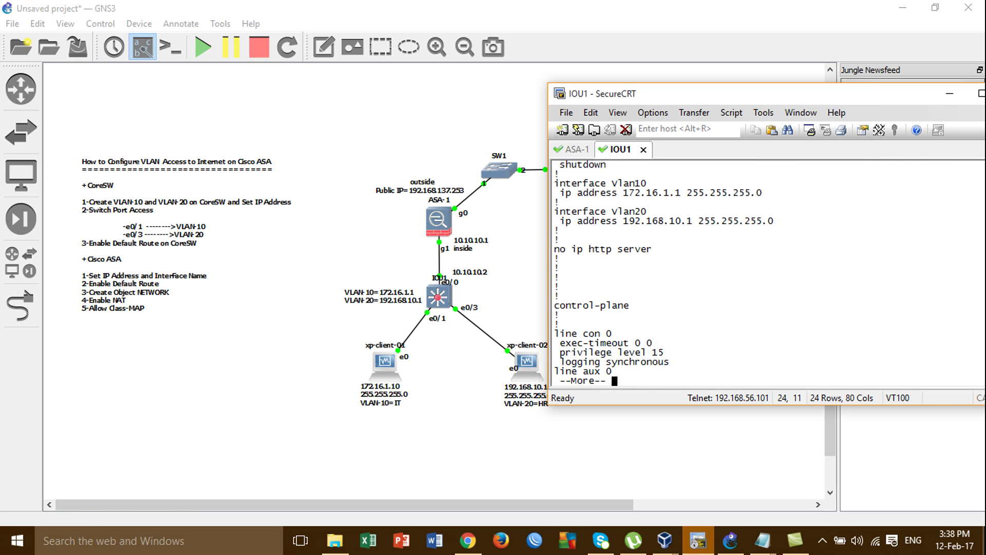
{"action": "key", "text": "space"}
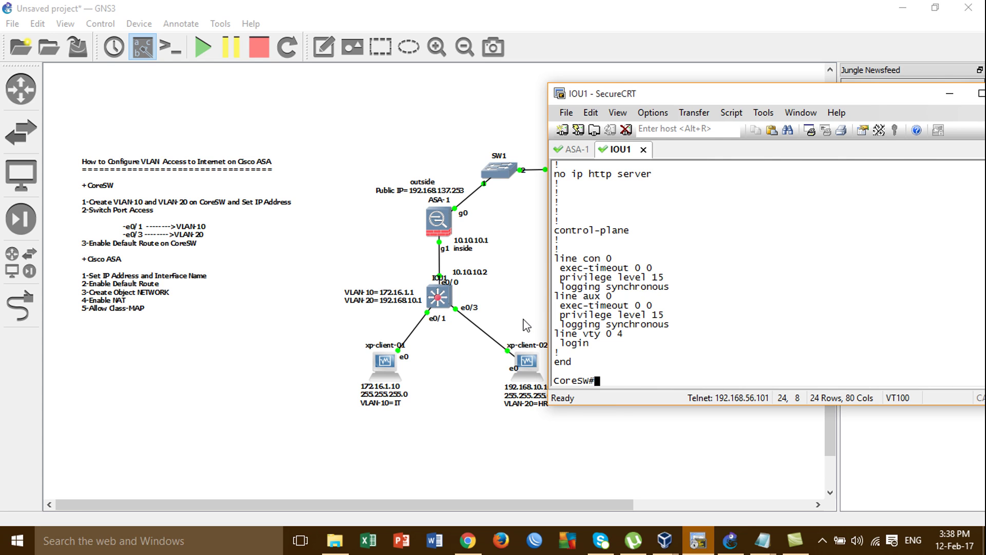
Switch to the xp-client-01 virtual machine in VirtualBox and open a Windows command prompt
{"action": "left_click", "coordinate": [526, 325]}
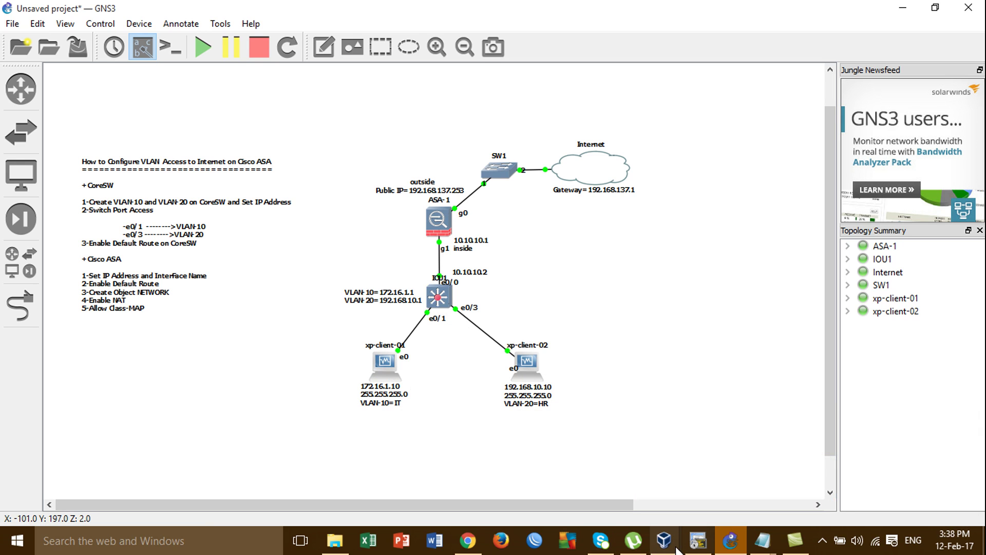
{"action": "mouse_move", "coordinate": [668, 549]}
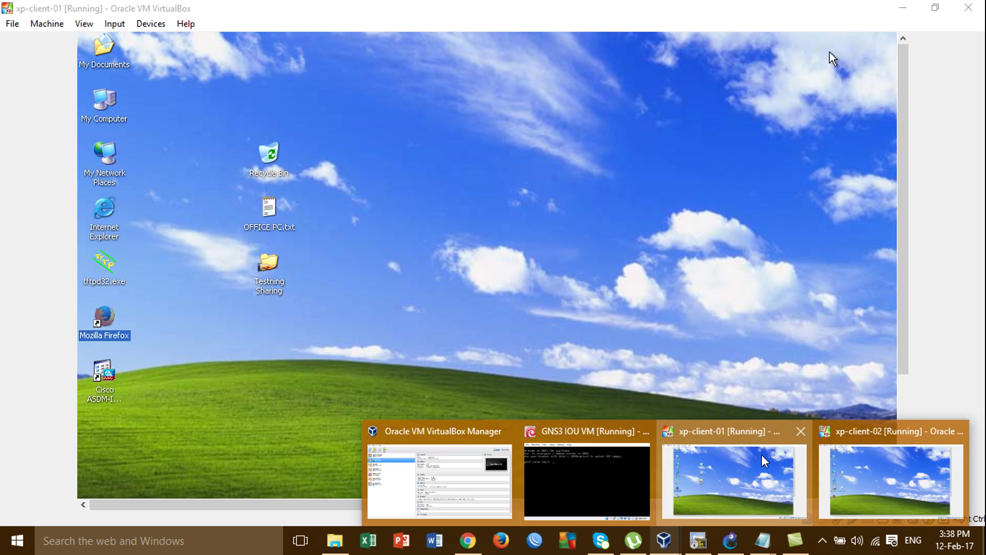
{"action": "left_click", "coordinate": [761, 454]}
{"action": "key", "text": "super+r"}
{"action": "type", "text": "cmd"}
{"action": "key", "text": "Return"}
{"action": "key", "text": "Return"}
Change to the root of drive C: and ping 192.168.10.10 from xp-client-01
{"action": "type", "text": "cd\\"}
{"action": "key", "text": "Return"}
{"action": "key", "text": "Return"}
{"action": "key", "text": "Return"}
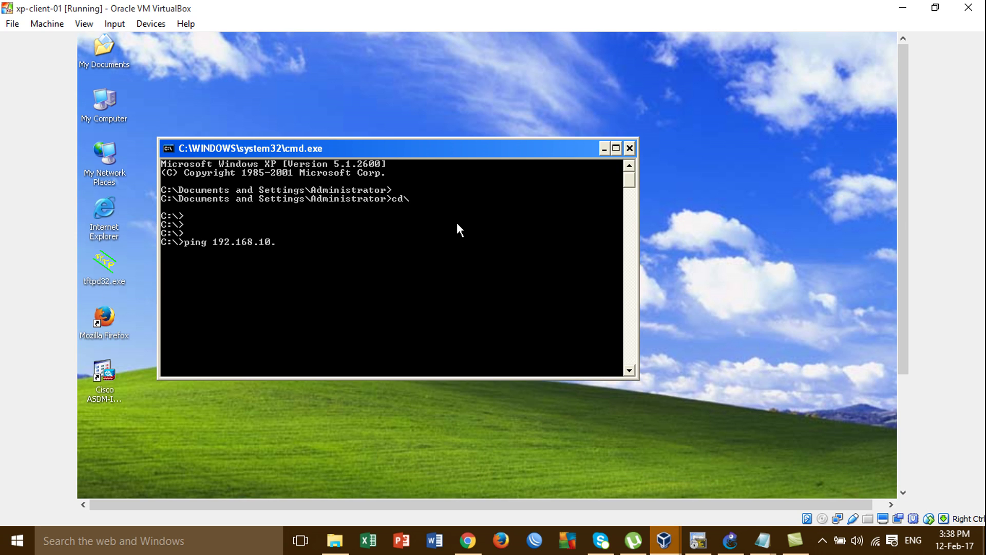
{"action": "key", "text": "Return"}
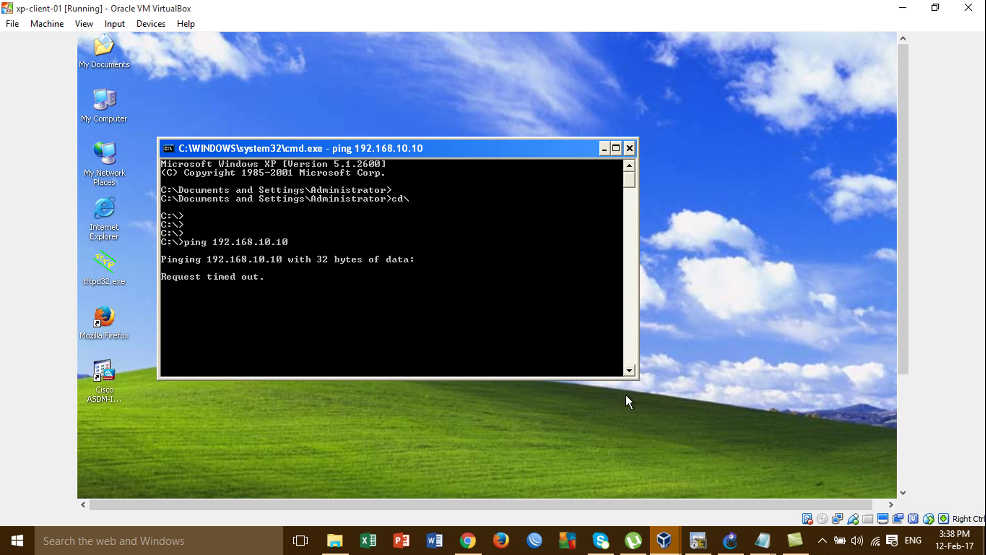
Check the IP address of xp-client-02 in its local area connection status, then close the status and minimize that machine
{"action": "mouse_move", "coordinate": [679, 543]}
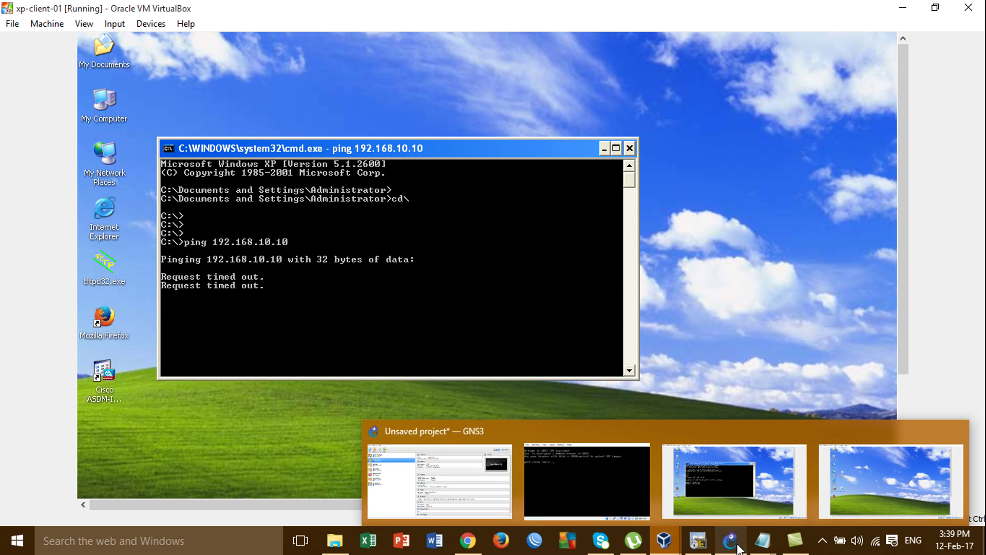
{"action": "mouse_move", "coordinate": [688, 547]}
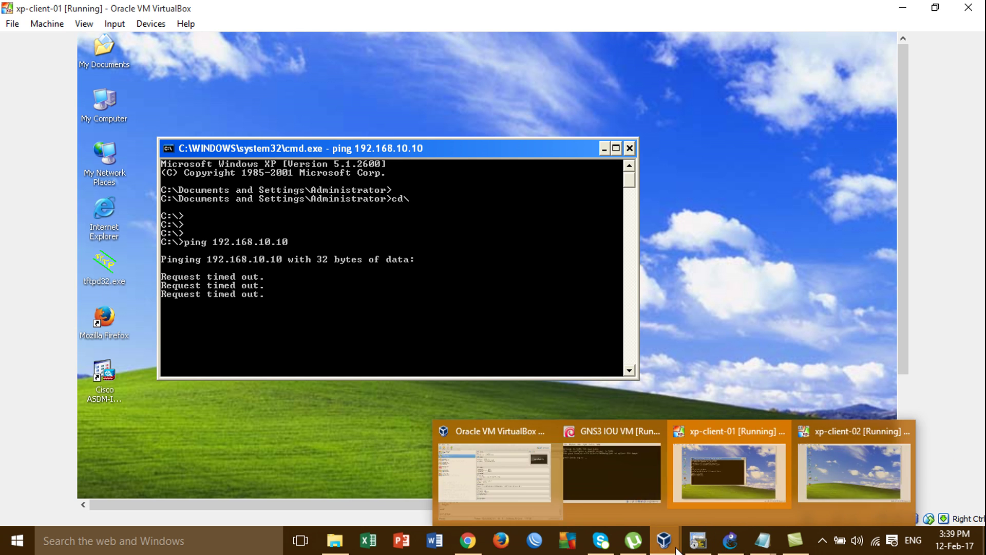
{"action": "left_click", "coordinate": [868, 478]}
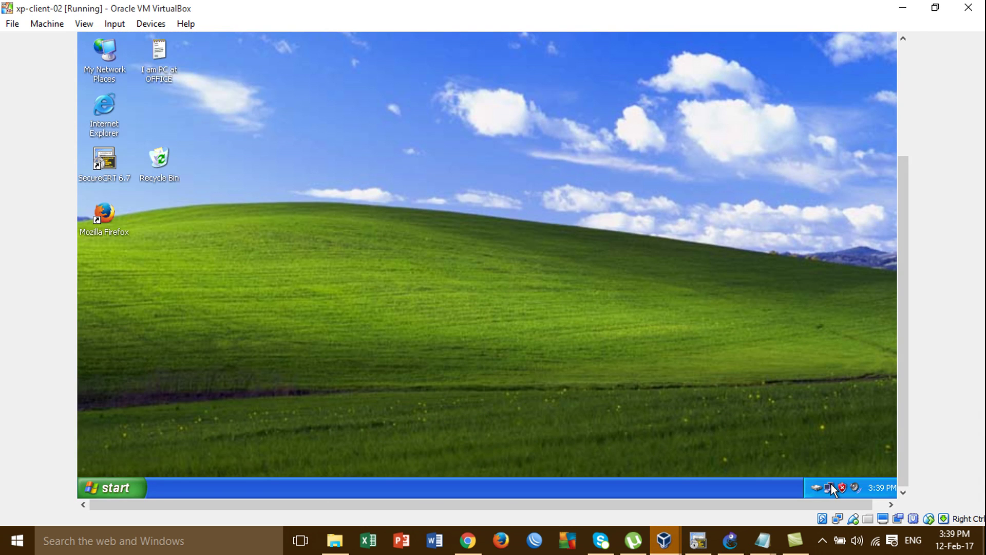
{"action": "left_click", "coordinate": [831, 487]}
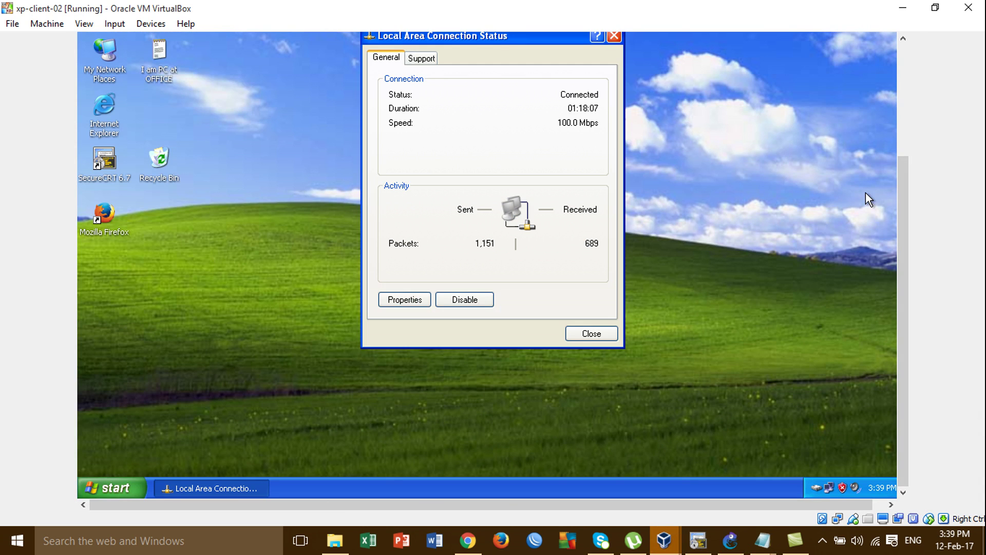
{"action": "left_click", "coordinate": [901, 150]}
{"action": "left_click", "coordinate": [430, 217]}
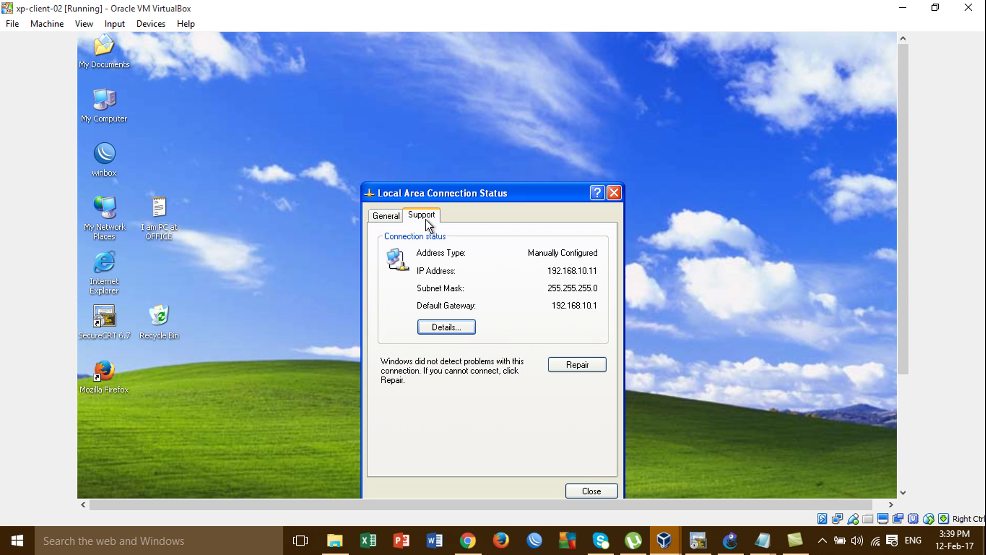
{"action": "left_click_drag", "start_coordinate": [550, 193], "coordinate": [550, 121]}
{"action": "left_click", "coordinate": [615, 128]}
{"action": "left_click", "coordinate": [903, 8]}
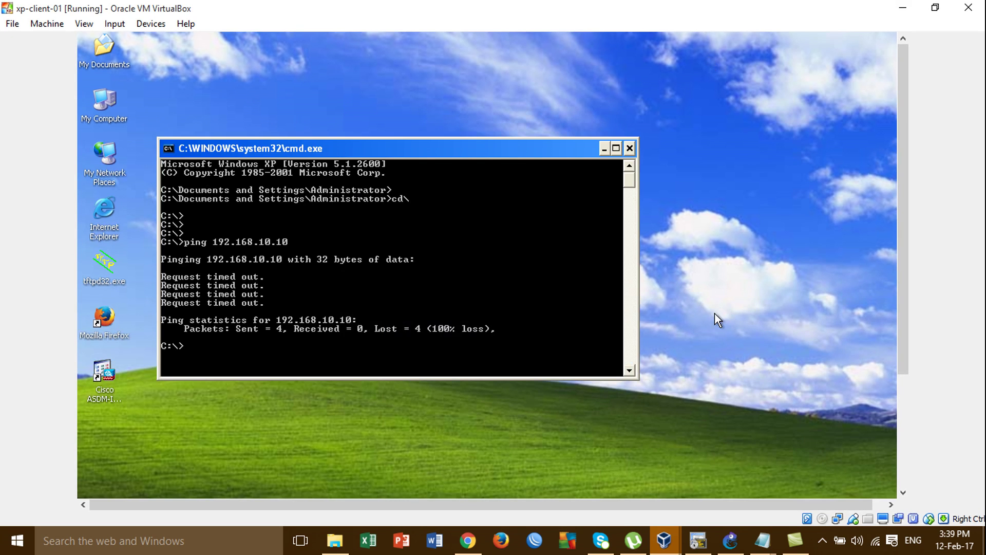
Ping 192.168.10.11 from the xp-client-01 command prompt, then minimize that machine to return to the GNS3 topology
{"action": "left_click", "coordinate": [469, 193]}
{"action": "key", "text": "Up"}
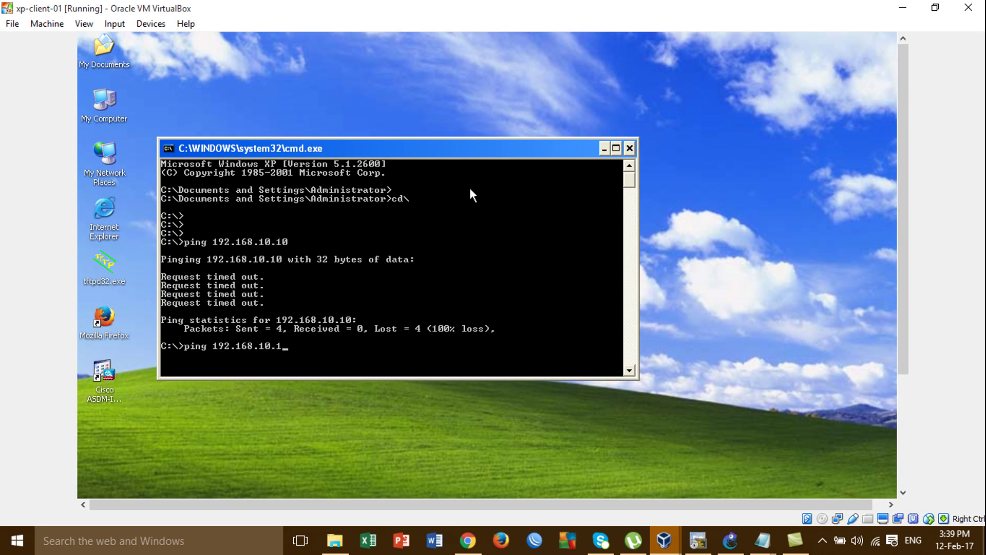
{"action": "type", "text": "1"}
{"action": "key", "text": "Return"}
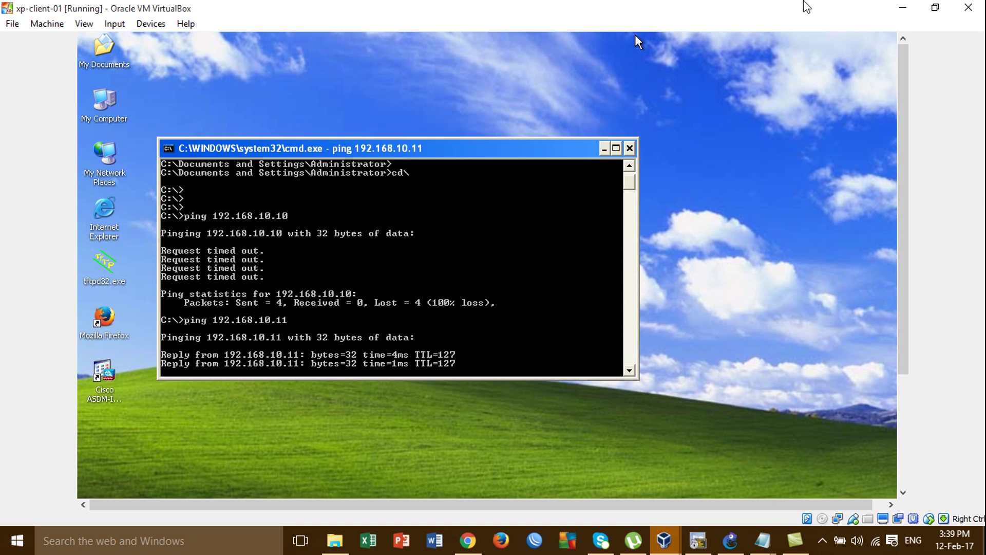
{"action": "left_click", "coordinate": [903, 8]}
{"action": "left_click", "coordinate": [549, 393]}
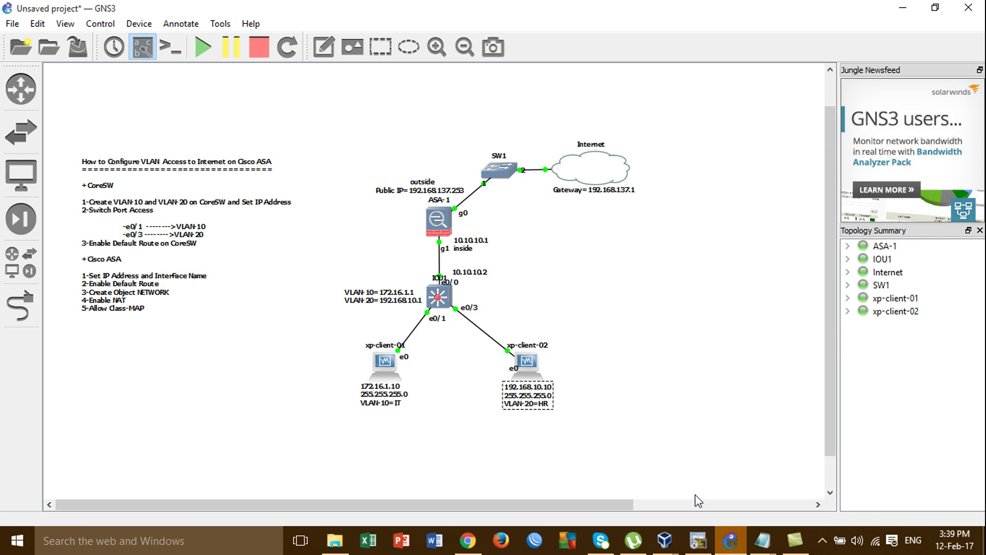
Switch to xp-client-02, set its local area connection's TCP/IP address to 192.168.10.10, and close the connection dialogs
{"action": "mouse_move", "coordinate": [709, 545]}
{"action": "mouse_move", "coordinate": [664, 540]}
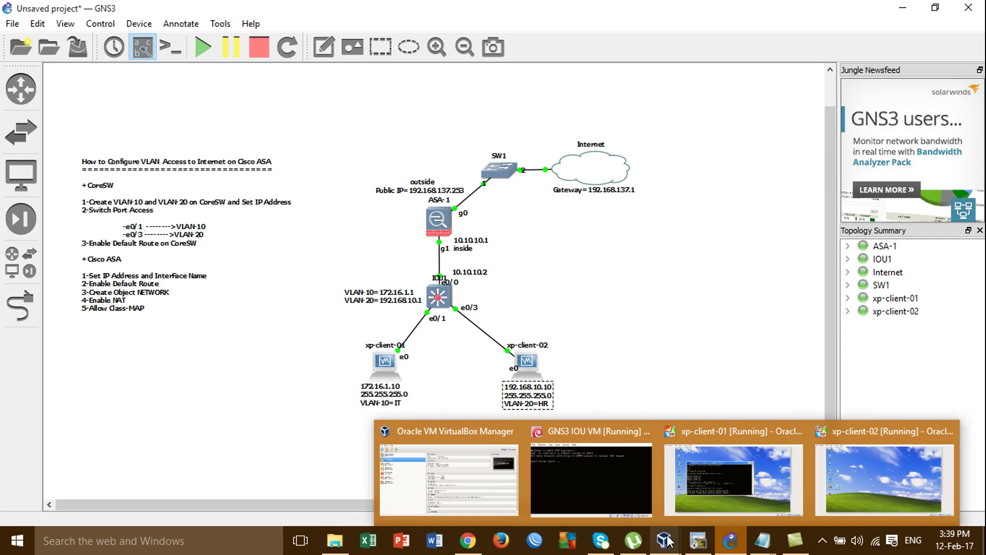
{"action": "left_click", "coordinate": [883, 441]}
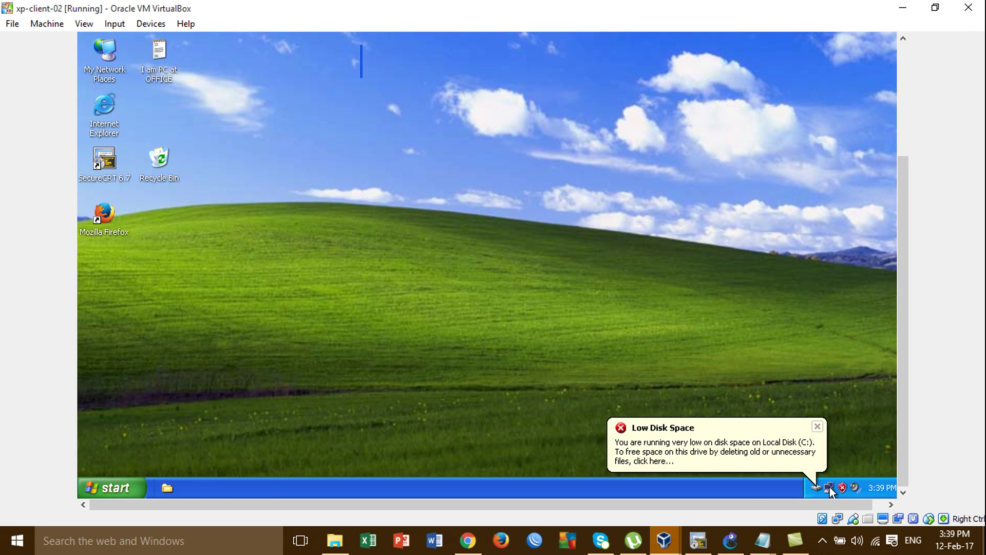
{"action": "left_click", "coordinate": [830, 487]}
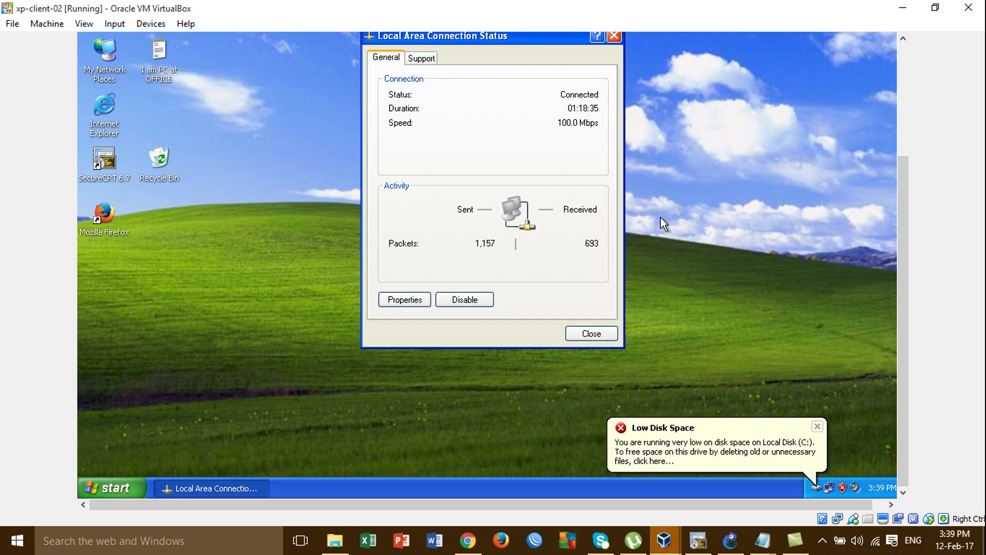
{"action": "left_click", "coordinate": [396, 298]}
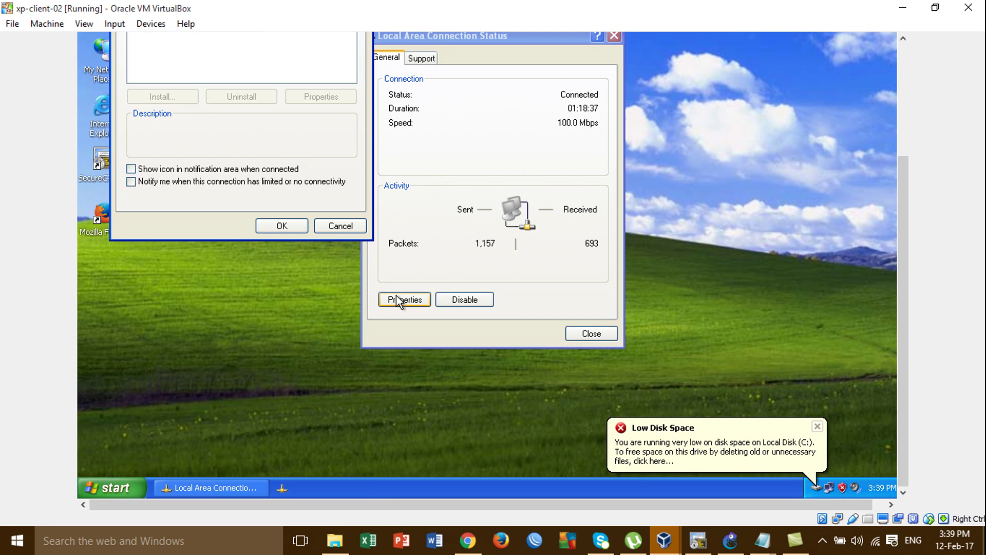
{"action": "left_click", "coordinate": [207, 68]}
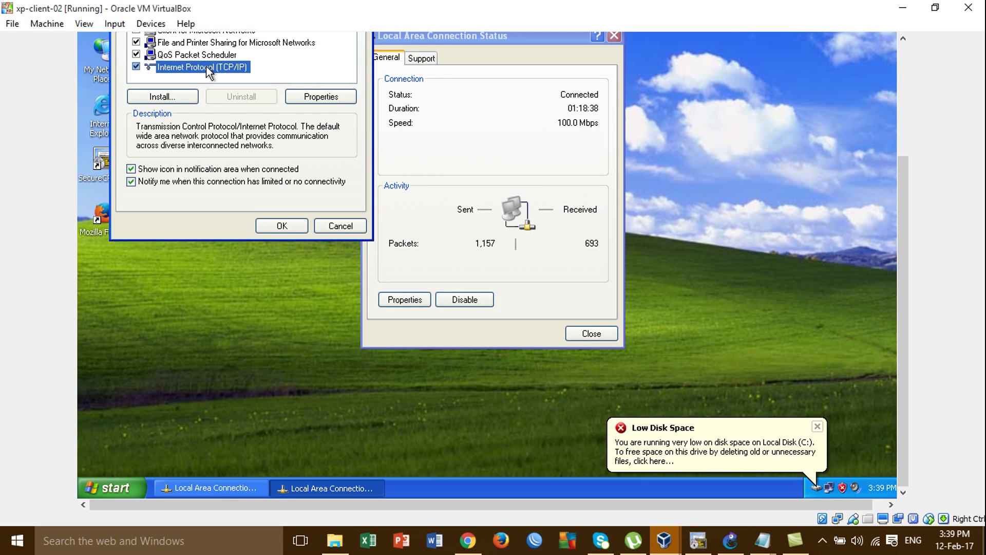
{"action": "left_click", "coordinate": [320, 96]}
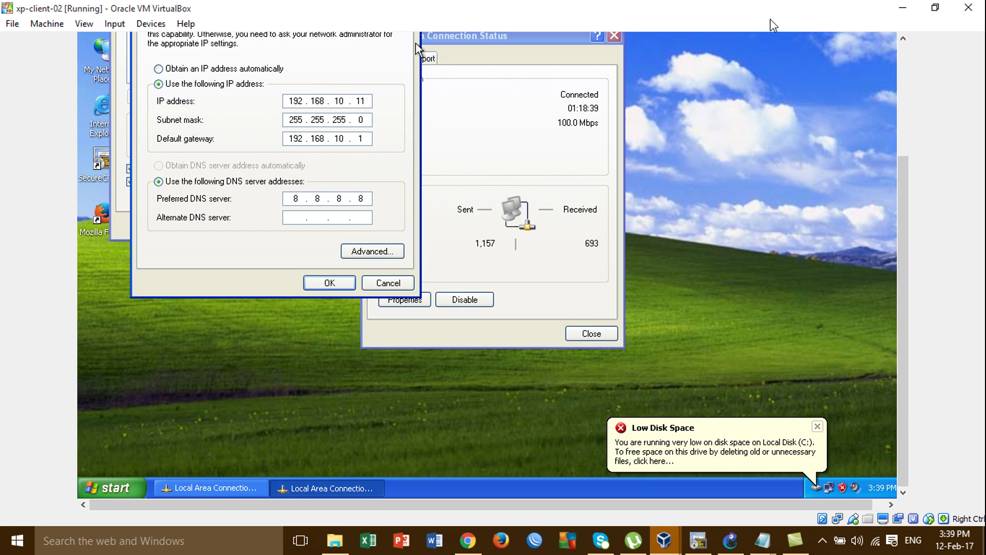
{"action": "left_click", "coordinate": [365, 101]}
{"action": "key", "text": "BackSpace"}
{"action": "left_click", "coordinate": [338, 283]}
{"action": "left_click", "coordinate": [301, 227]}
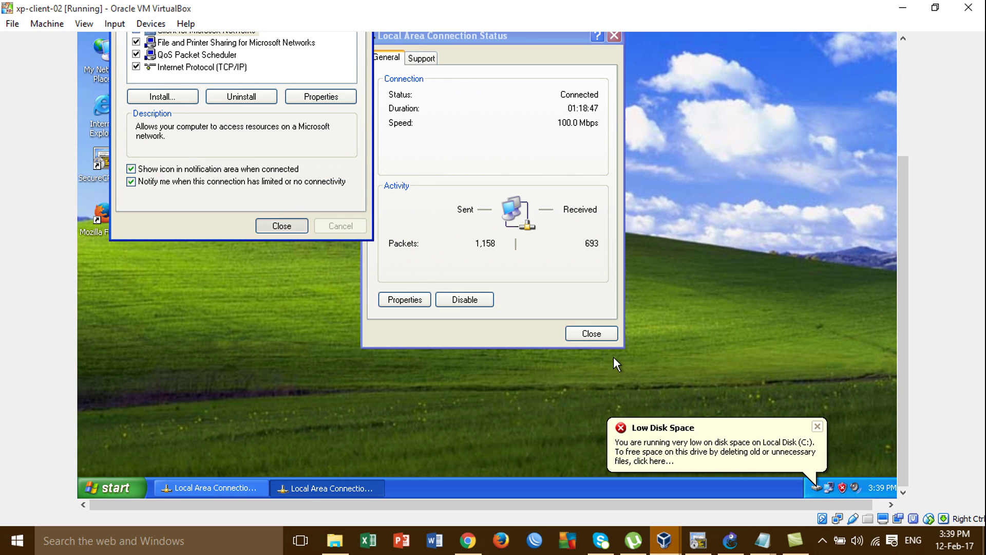
{"action": "left_click", "coordinate": [587, 336]}
{"action": "left_click", "coordinate": [587, 336]}
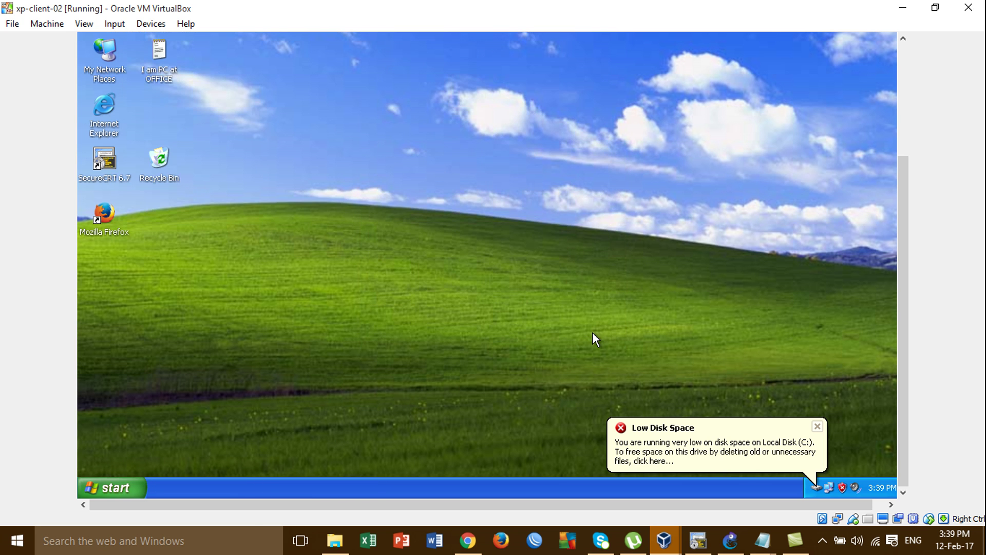
Open a Windows command prompt on xp-client-02 by running cmd, and enter a series of blank lines
{"action": "key", "text": "super+r"}
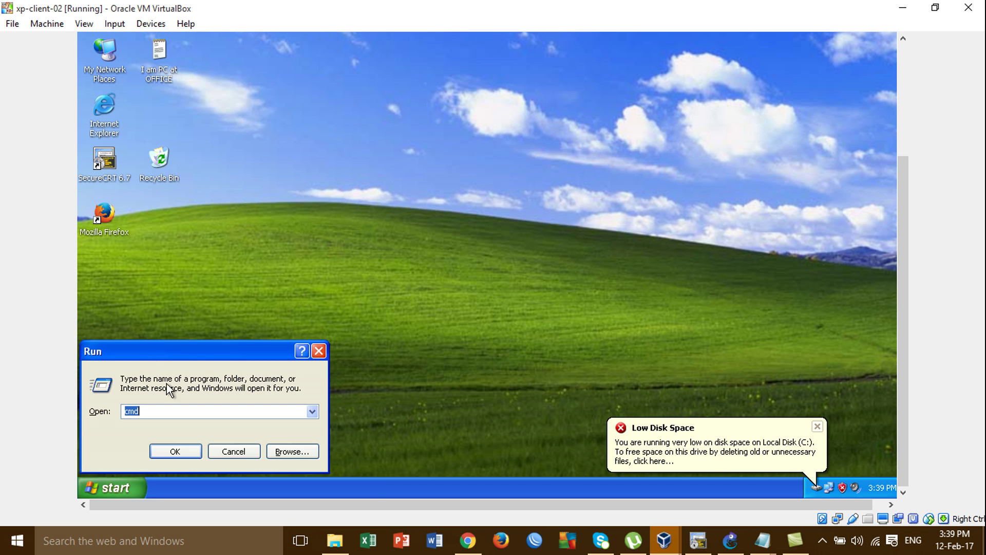
{"action": "left_click_drag", "start_coordinate": [191, 354], "coordinate": [436, 194]}
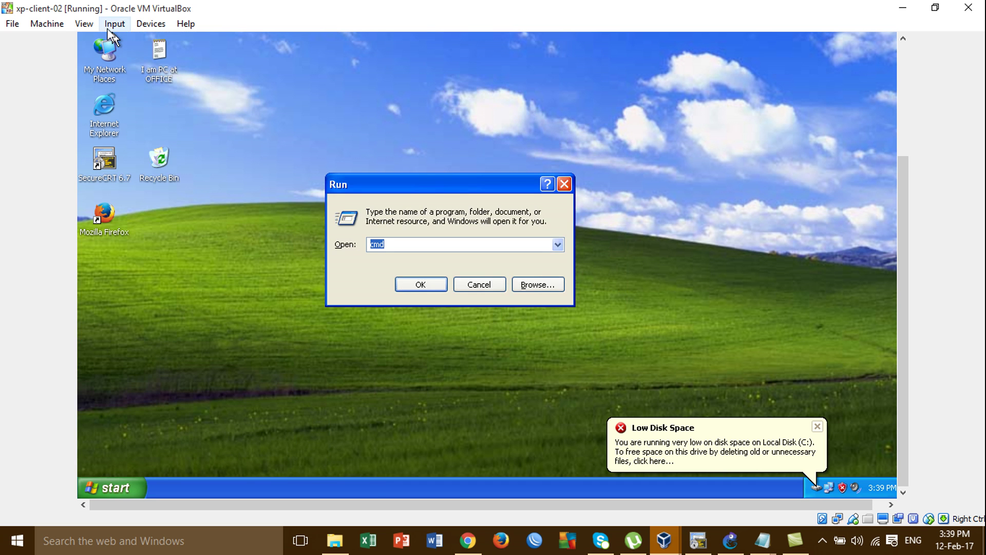
{"action": "key", "text": "Return"}
{"action": "key", "text": "Return"}
{"action": "key", "text": "Return"}
{"action": "key", "text": "Return"}
{"action": "key", "text": "Return"}
{"action": "key", "text": "Return"}
{"action": "key", "text": "Return"}
{"action": "key", "text": "Return"}
{"action": "key", "text": "Return"}
{"action": "key", "text": "Return"}
{"action": "key", "text": "Return"}
{"action": "key", "text": "Return"}
{"action": "key", "text": "Return"}
{"action": "key", "text": "Return"}
{"action": "key", "text": "Return"}
{"action": "key", "text": "Return"}
{"action": "key", "text": "Return"}
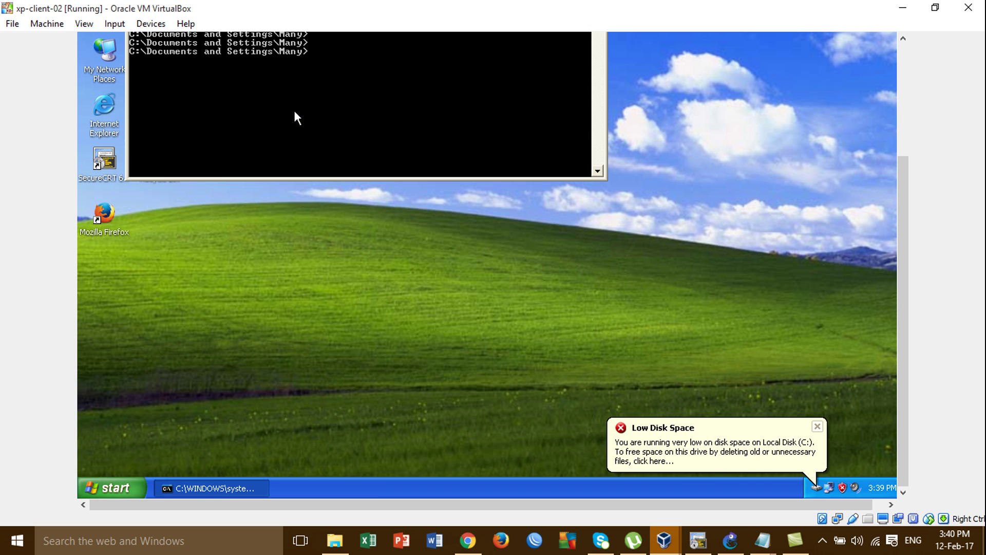
Ping 172.16.1.10 from the xp-client-02 command prompt, then minimize that machine
{"action": "type", "text": "ping 172.1"}
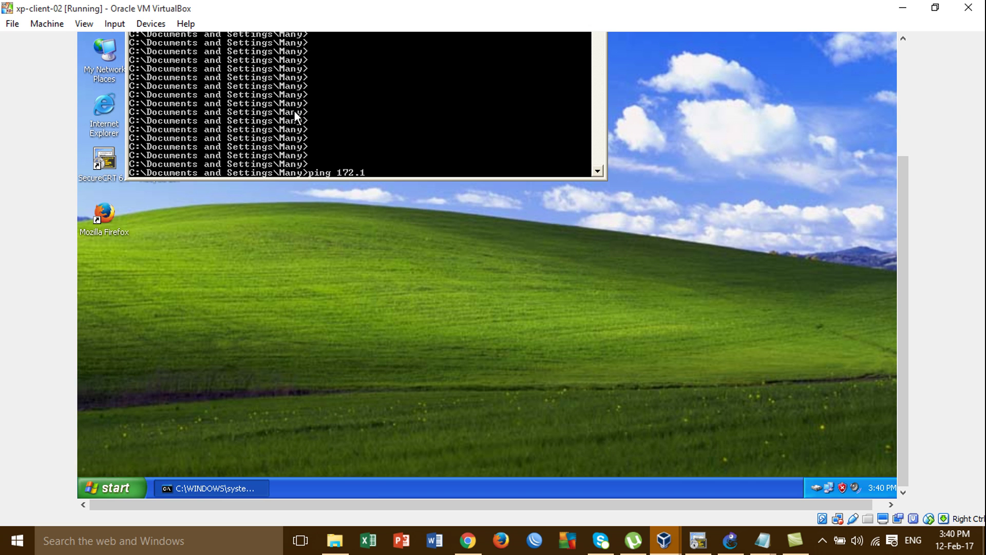
{"action": "type", "text": "6.1.10"}
{"action": "key", "text": "Return"}
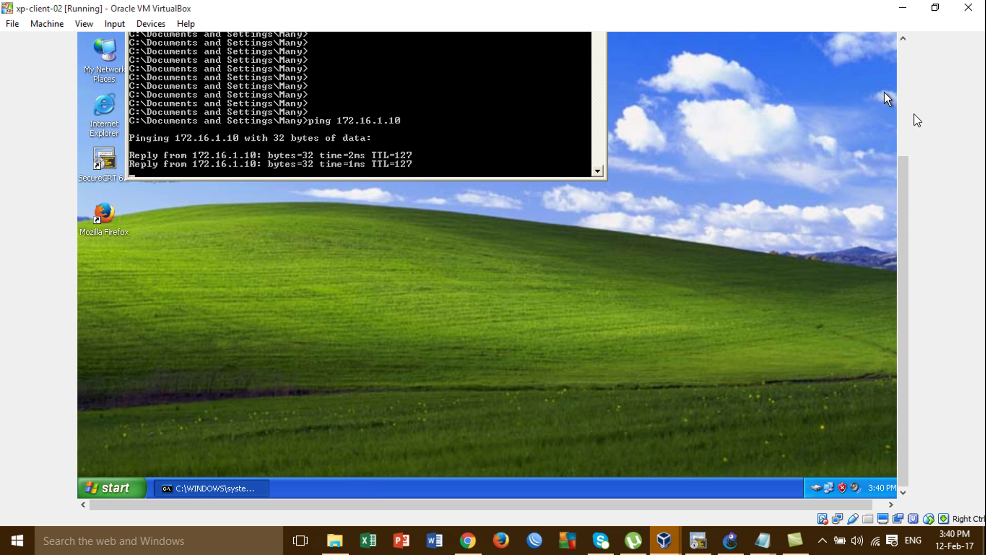
{"action": "left_click", "coordinate": [905, 118]}
{"action": "left_click_drag", "start_coordinate": [422, 110], "coordinate": [498, 101]}
{"action": "left_click", "coordinate": [903, 9]}
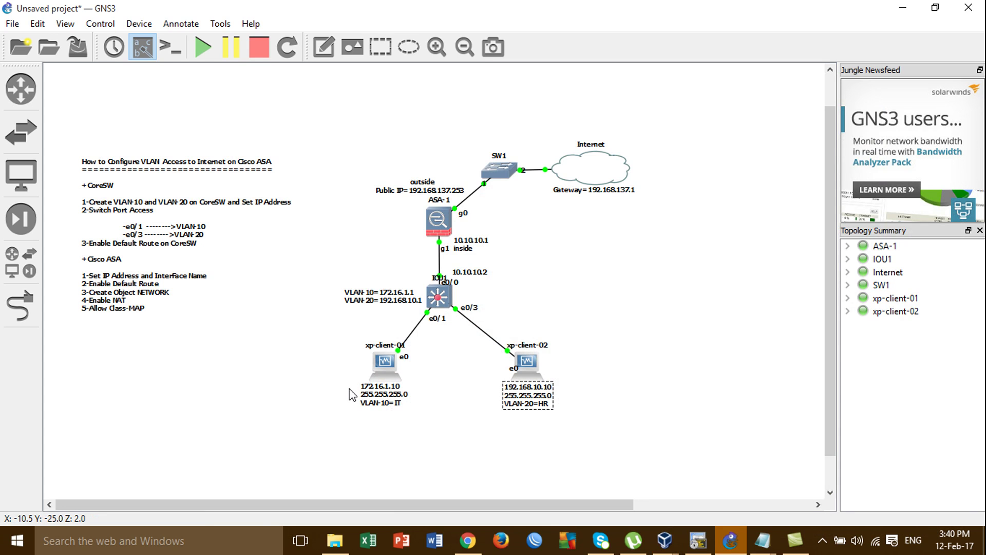
Switch to the IOU1 session in SecureCRT and ping 172.16.1.10 and 192.168.10.10 from CoreSW, then return to the topology
{"action": "key", "text": "alt+Tab"}
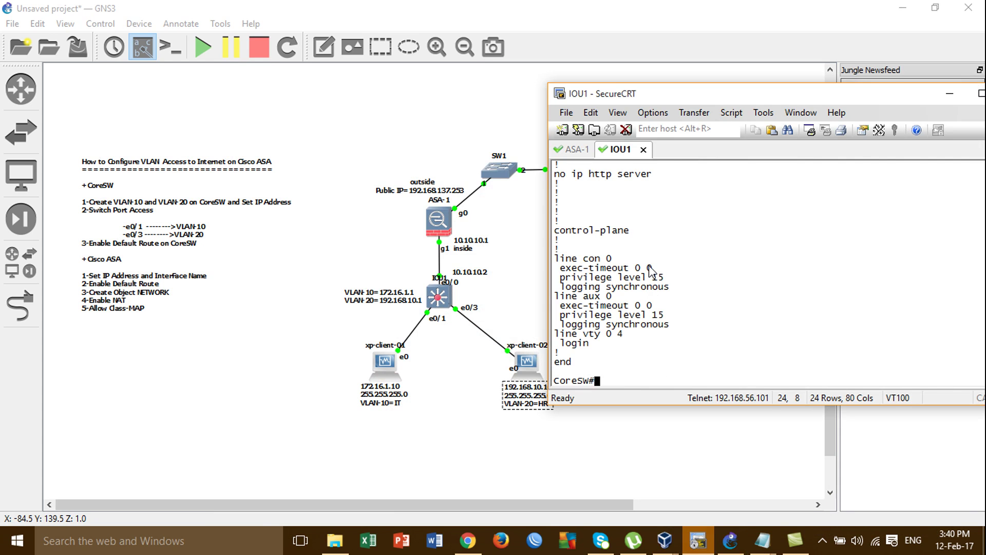
{"action": "type", "text": "ping "}
{"action": "type", "text": "172.1.16.1.10"}
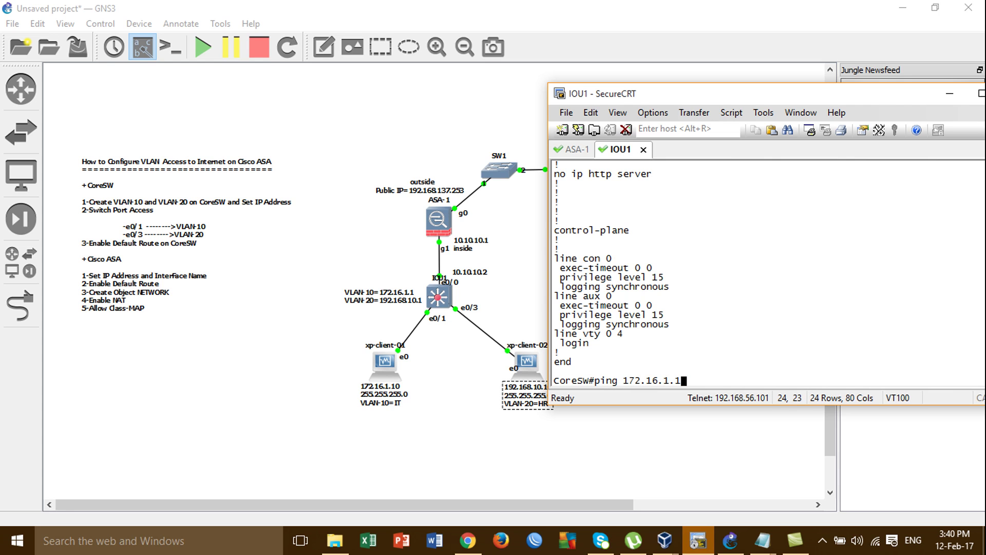
{"action": "key", "text": "Return"}
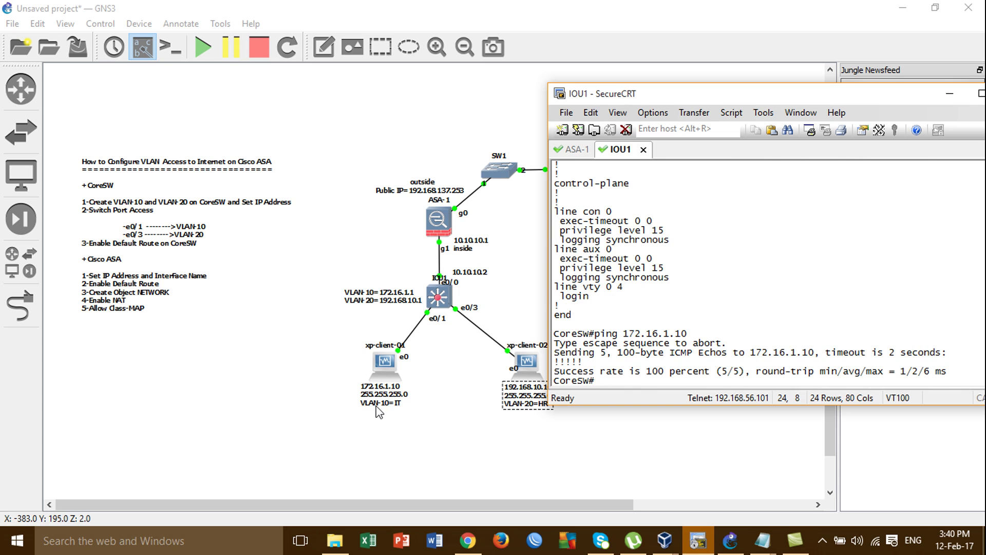
{"action": "type", "text": "ping 192.186"}
{"action": "key", "text": "BackSpace"}
{"action": "key", "text": "BackSpace"}
{"action": "type", "text": "68.10.10"}
{"action": "key", "text": "Return"}
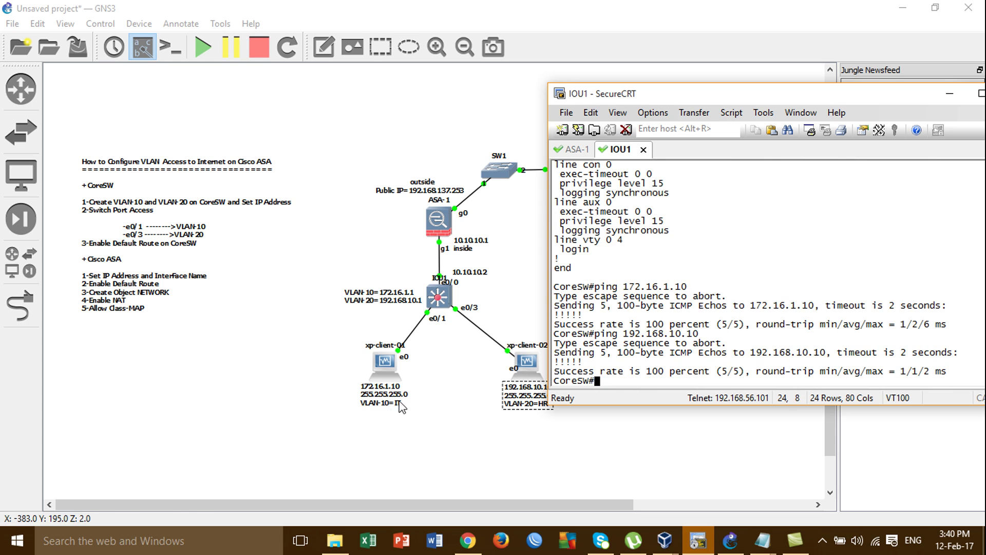
{"action": "left_click", "coordinate": [392, 408]}
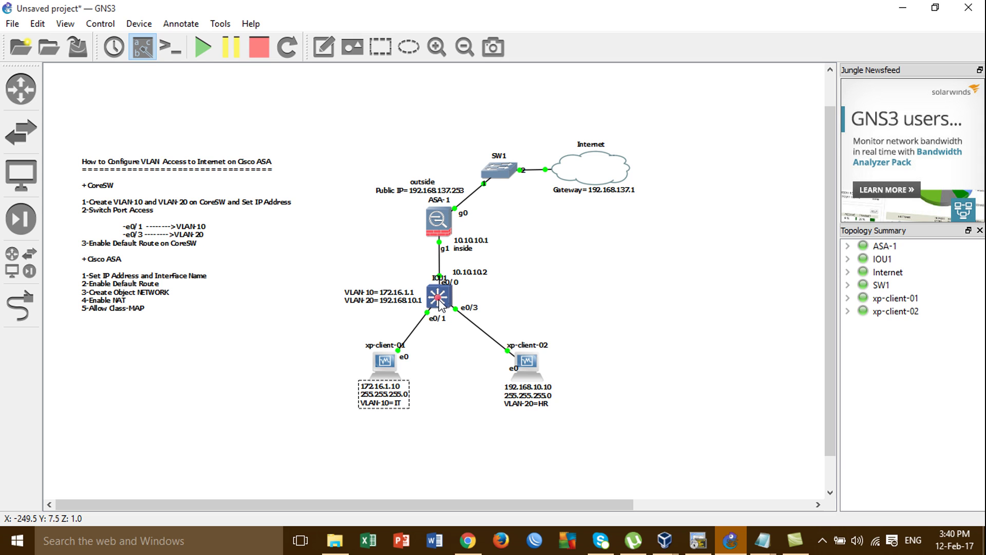
{"action": "mouse_move", "coordinate": [438, 303]}
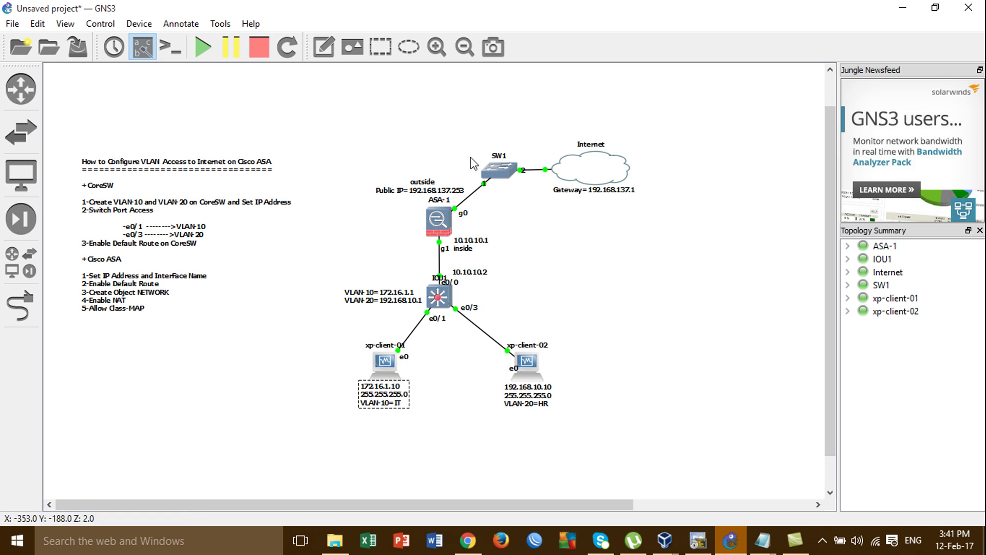
In the CoreSW console, enter global configuration mode and make interface e0/0 a routed port with no switchport
{"action": "left_click", "coordinate": [700, 547]}
{"action": "type", "text": "conf"}
{"action": "key", "text": "Tab"}
{"action": "type", "text": "t"}
{"action": "key", "text": "Tab"}
{"action": "key", "text": "Return"}
{"action": "type", "text": "int"}
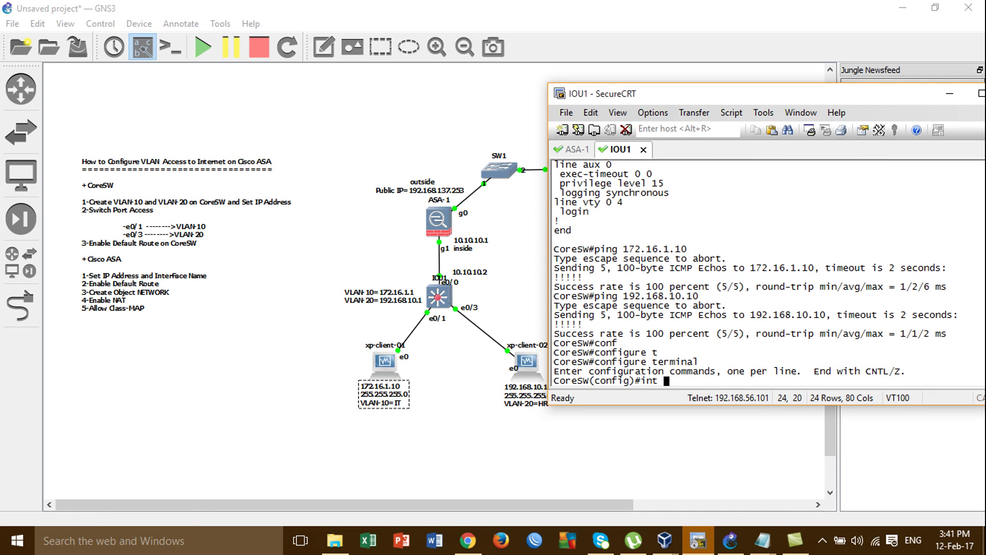
{"action": "type", "text": " e0/0"}
{"action": "key", "text": "Return"}
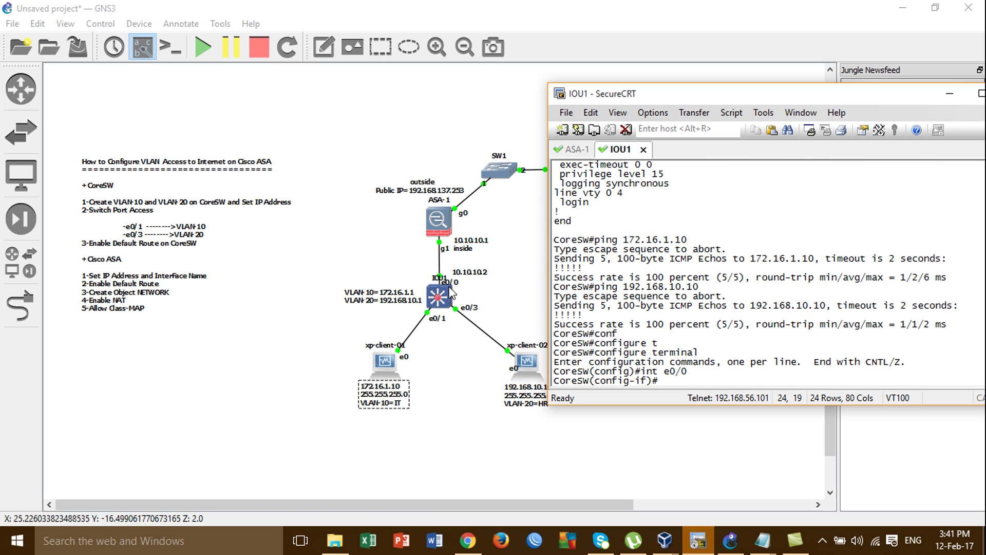
{"action": "type", "text": "no sw"}
{"action": "key", "text": "Tab"}
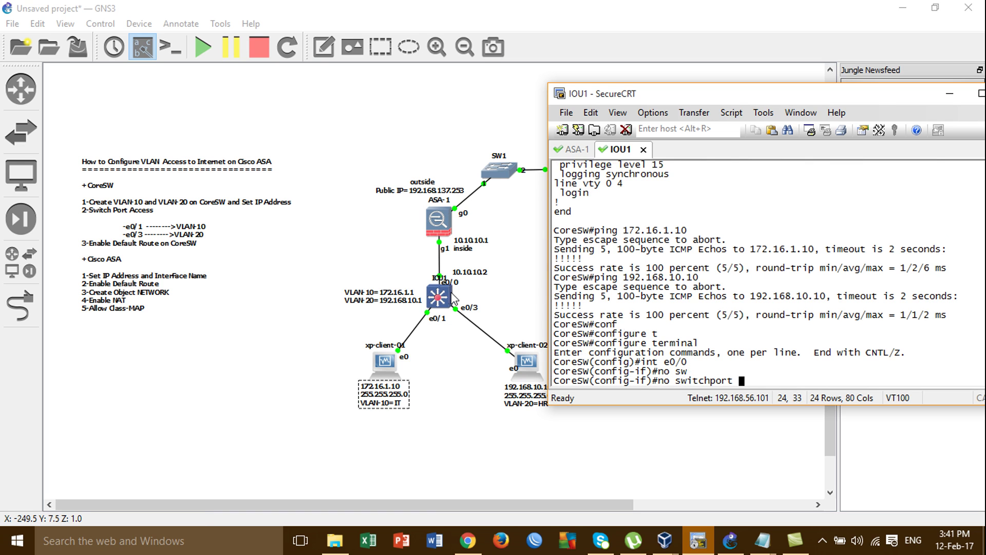
{"action": "key", "text": "Return"}
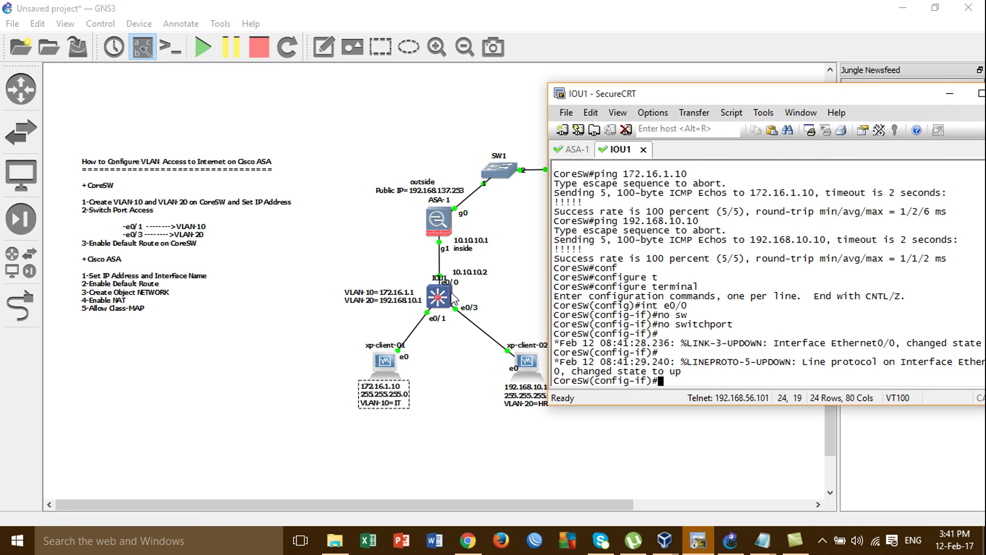
Assign IP address 10.10.10.2 255.255.255.0 to interface e0/0, enable it with no shutdown, and exit interface configuration
{"action": "type", "text": "ip ad"}
{"action": "key", "text": "Tab"}
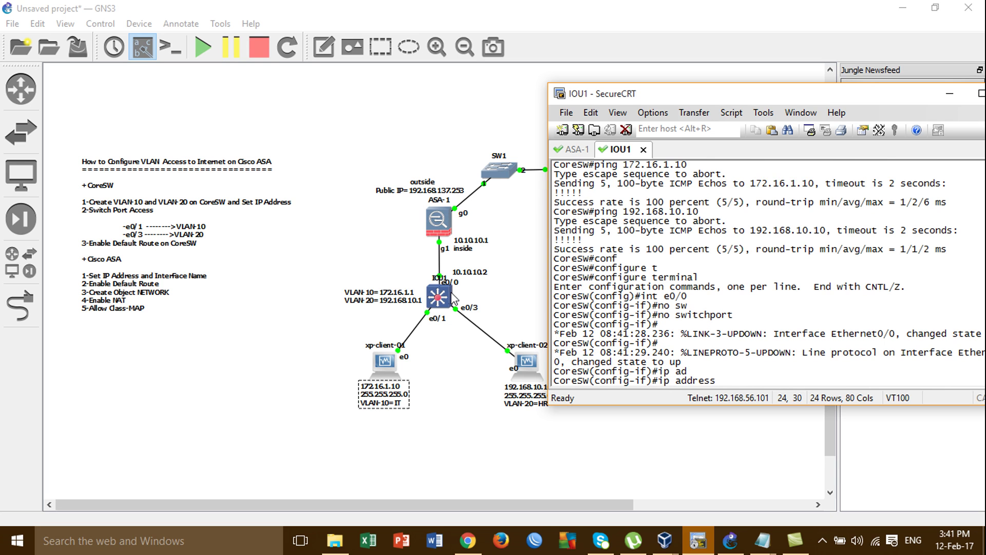
{"action": "type", "text": "10.10.10.2 255.255"}
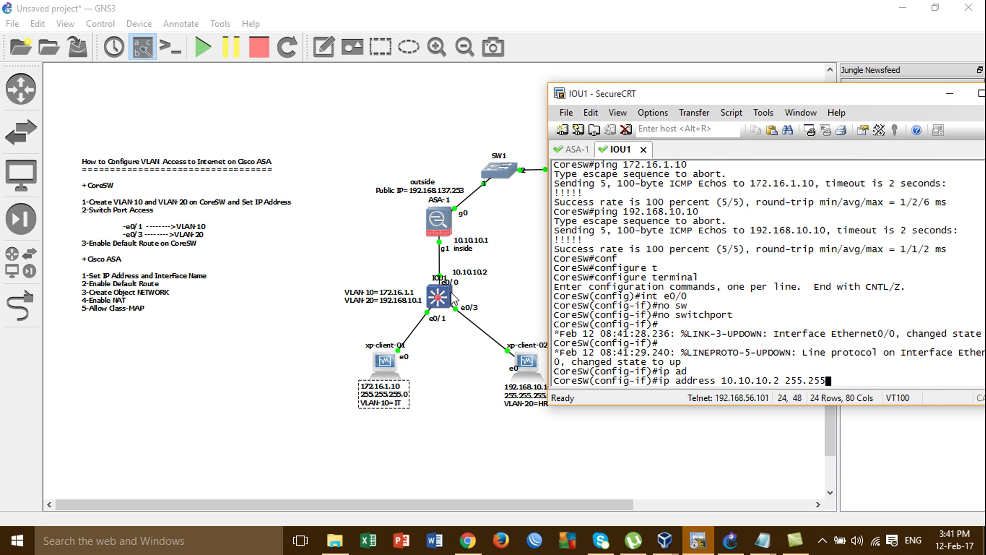
{"action": "type", "text": ".255.0"}
{"action": "key", "text": "Return"}
{"action": "type", "text": "no sh"}
{"action": "key", "text": "Tab"}
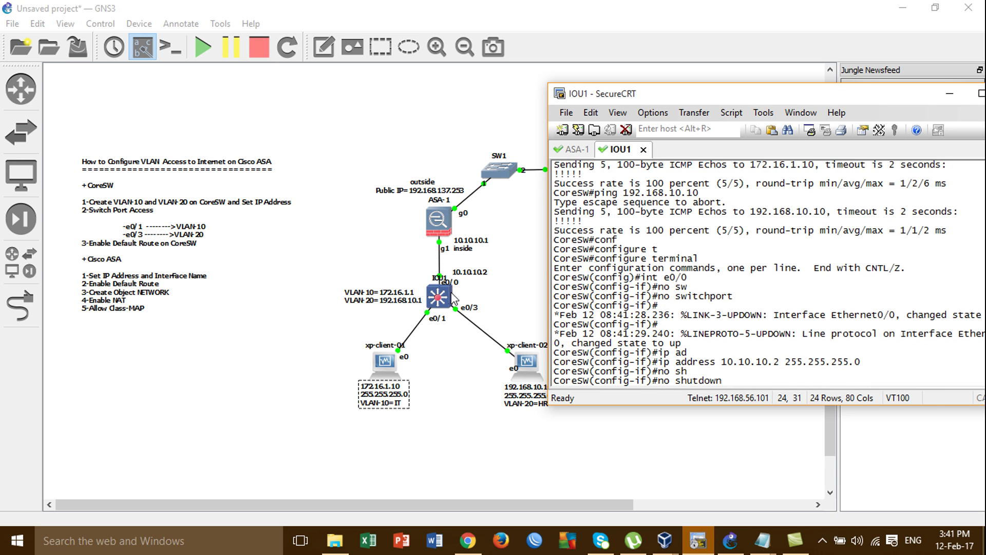
{"action": "key", "text": "Return"}
{"action": "type", "text": "exit"}
{"action": "key", "text": "Return"}
Add a default route on CoreSW for 0.0.0.0 0.0.0.0 with next hop 10.10.10.1
{"action": "type", "text": "ne"}
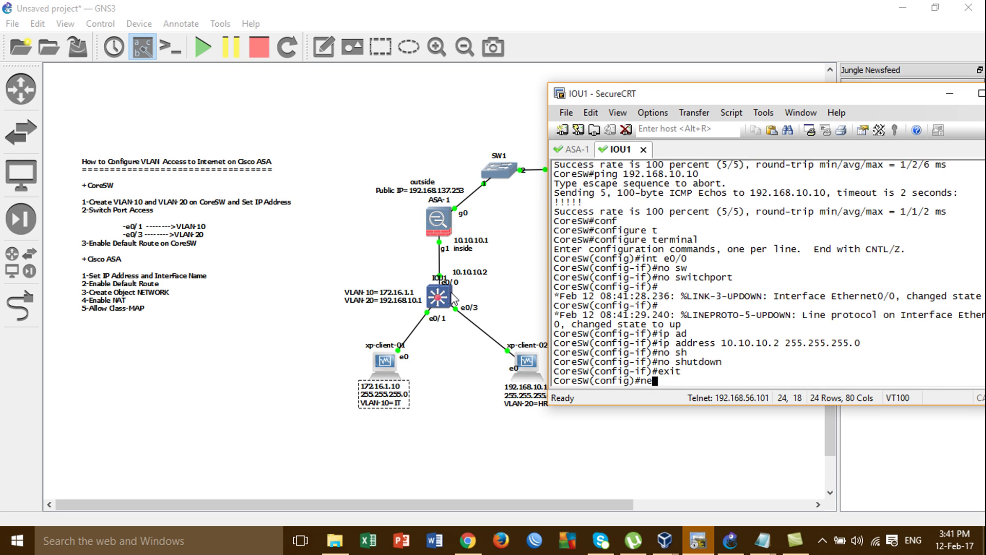
{"action": "key", "text": "BackSpace"}
{"action": "key", "text": "BackSpace"}
{"action": "type", "text": "ip route"}
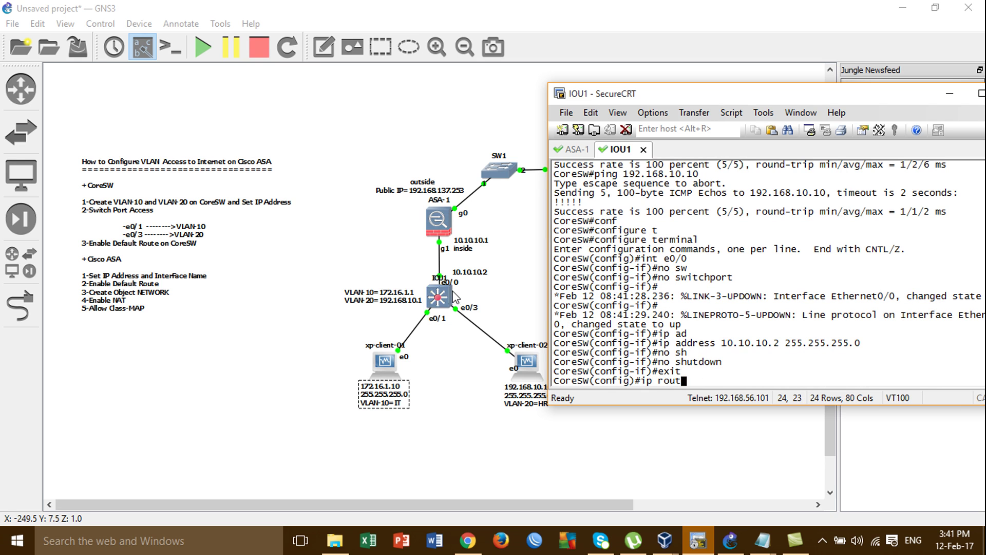
{"action": "key", "text": "Tab"}
{"action": "type", "text": "0.0"}
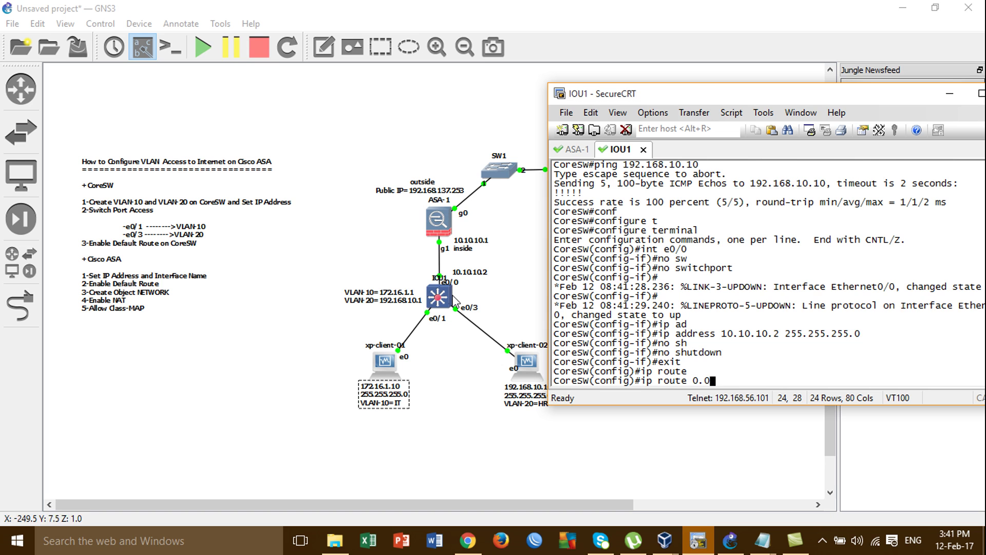
{"action": "type", "text": ".0.0 0.0.0.0 "}
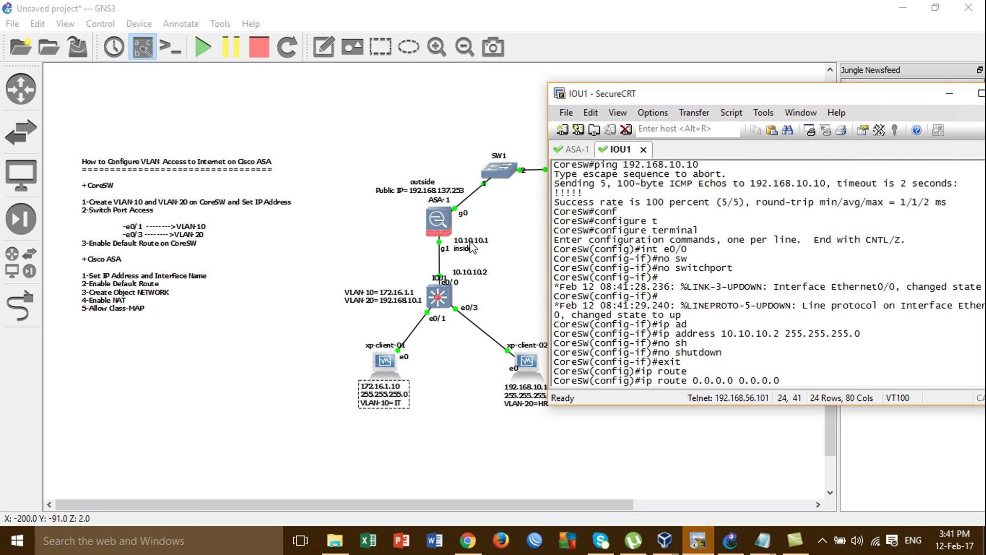
{"action": "type", "text": "10.10.10."}
{"action": "key", "text": "Return"}
{"action": "key", "text": "Return"}
{"action": "key", "text": "Return"}
{"action": "key", "text": "Return"}
{"action": "type", "text": "end"}
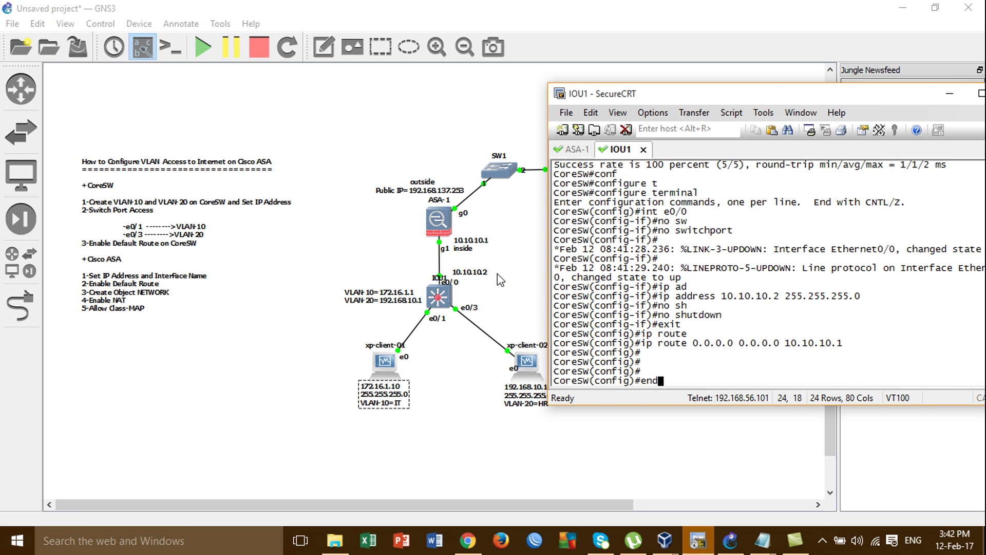
End configuration mode on CoreSW and save the running configuration with wr
{"action": "key", "text": "Return"}
{"action": "key", "text": "Return"}
{"action": "type", "text": "sh"}
{"action": "key", "text": "Tab"}
{"action": "key", "text": "BackSpace"}
{"action": "key", "text": "BackSpace"}
{"action": "key", "text": "BackSpace"}
{"action": "key", "text": "BackSpace"}
{"action": "key", "text": "BackSpace"}
{"action": "type", "text": "wr"}
{"action": "key", "text": "Return"}
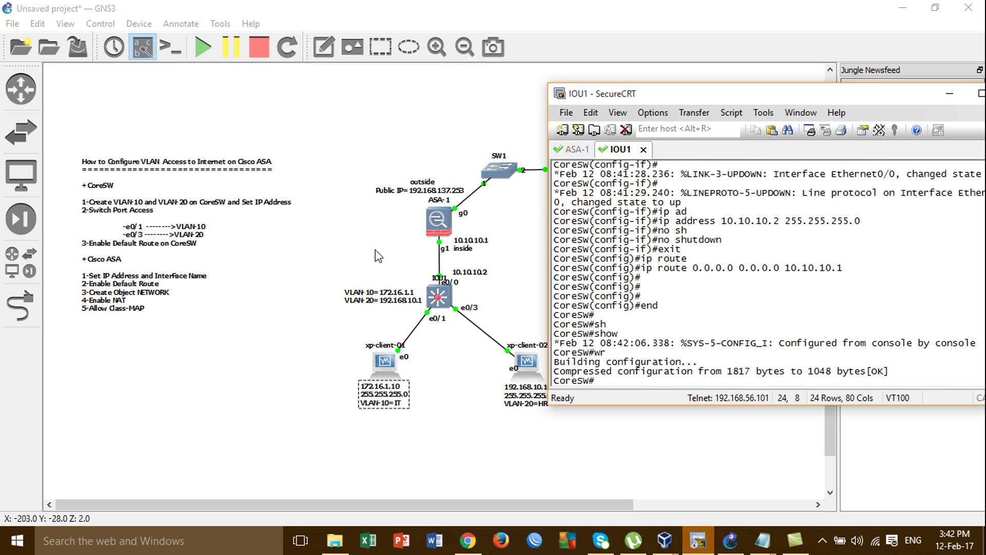
Switch to the ASA-1 session in SecureCRT and enter global configuration mode, passing the anonymous reporting prompt without an answer
{"action": "left_click", "coordinate": [347, 250]}
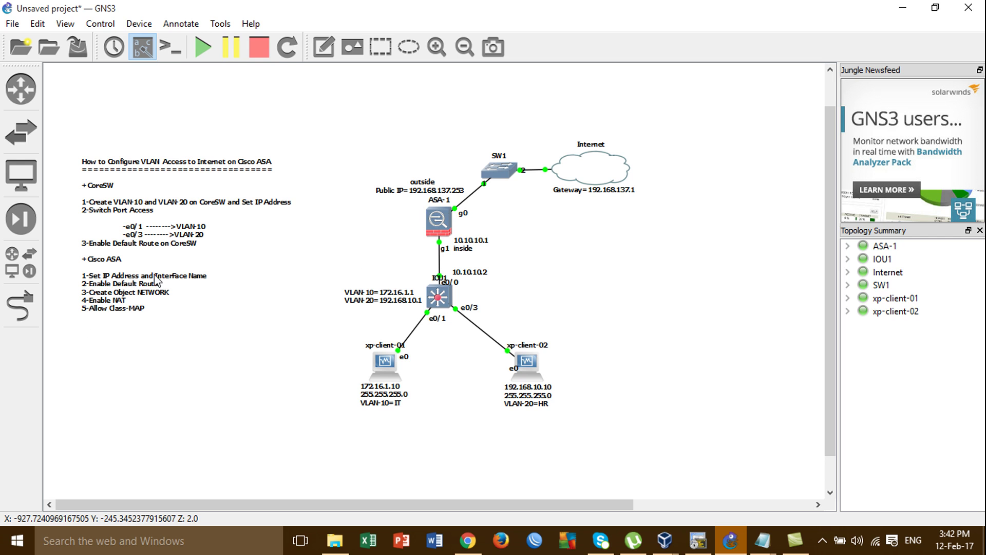
{"action": "left_click", "coordinate": [698, 540]}
{"action": "left_click", "coordinate": [569, 150]}
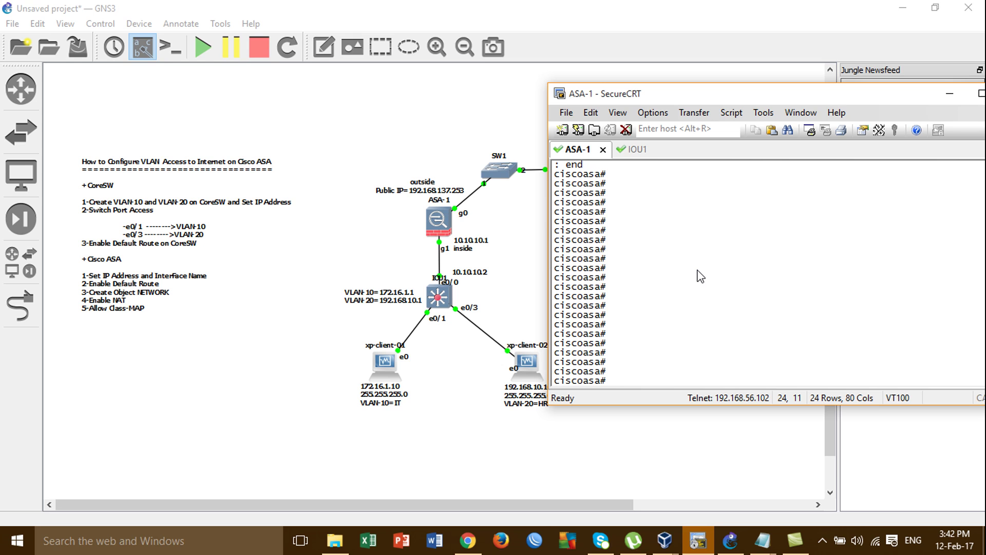
{"action": "type", "text": "conf"}
{"action": "key", "text": "Tab"}
{"action": "type", "text": "t"}
{"action": "key", "text": "Tab"}
{"action": "key", "text": "Return"}
{"action": "key", "text": "Return"}
{"action": "key", "text": "Return"}
{"action": "key", "text": "Return"}
Enter interface g1 on the ASA and assign it IP address 10.10.10.1 255.255.255.0
{"action": "type", "text": "int"}
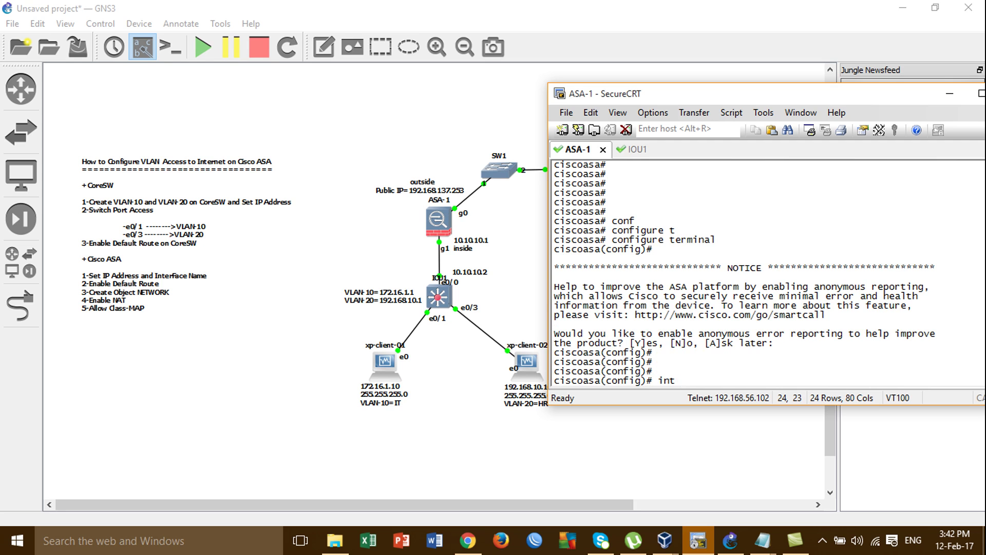
{"action": "type", "text": " g1"}
{"action": "key", "text": "Return"}
{"action": "type", "text": "ip add"}
{"action": "key", "text": "Tab"}
{"action": "type", "text": "10.10.10.1 255.255.255.0"}
{"action": "key", "text": "Return"}
Enable interface g1 with no shutdown, name it inside with nameif, and exit interface configuration
{"action": "type", "text": "no sh"}
{"action": "key", "text": "Tab"}
{"action": "type", "text": "u"}
{"action": "key", "text": "Return"}
{"action": "type", "text": "nam"}
{"action": "key", "text": "Tab"}
{"action": "type", "text": "eif"}
{"action": "key", "text": "Tab"}
{"action": "type", "text": "inside"}
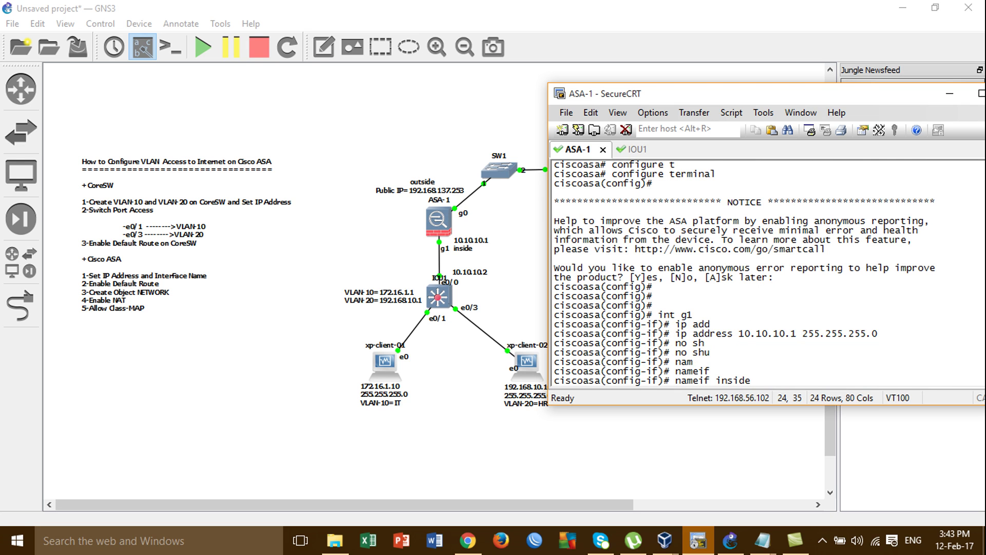
{"action": "key", "text": "Return"}
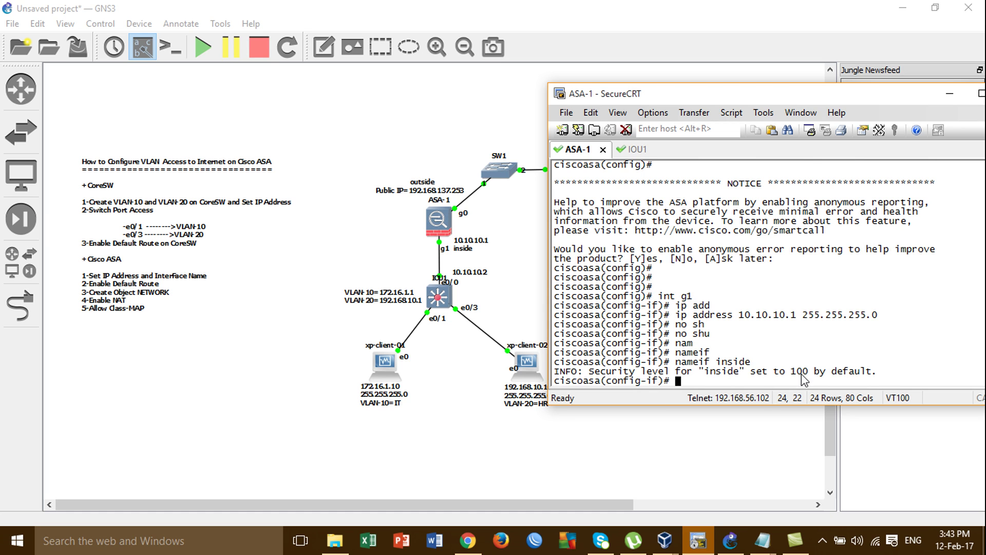
{"action": "type", "text": "exit"}
{"action": "key", "text": "Return"}
Enter interface g0 on the ASA and assign it IP address 192.168.137.253 255.255.255.0
{"action": "type", "text": "int "}
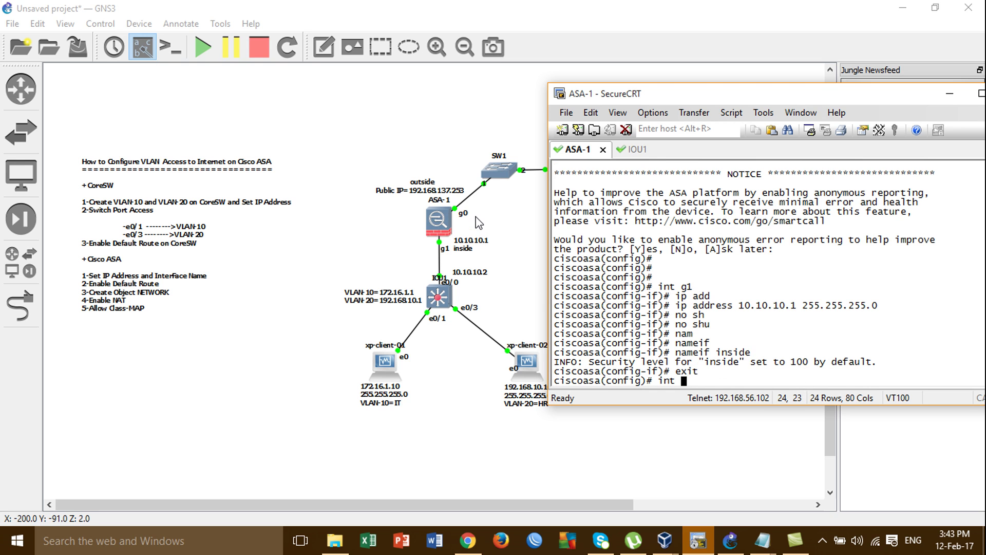
{"action": "type", "text": "g0"}
{"action": "key", "text": "Return"}
{"action": "type", "text": "ip add"}
{"action": "key", "text": "Tab"}
{"action": "type", "text": "192"}
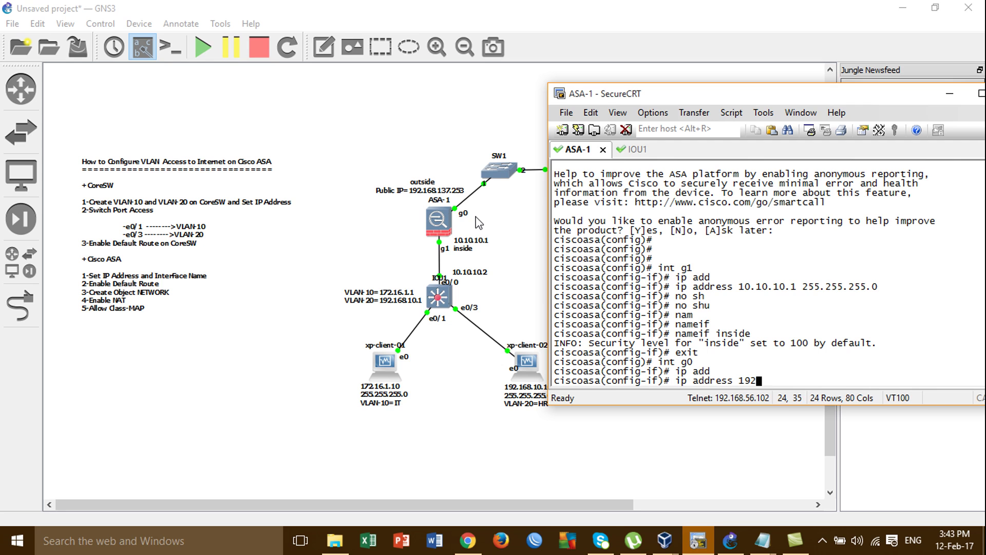
{"action": "type", "text": ".168.137."}
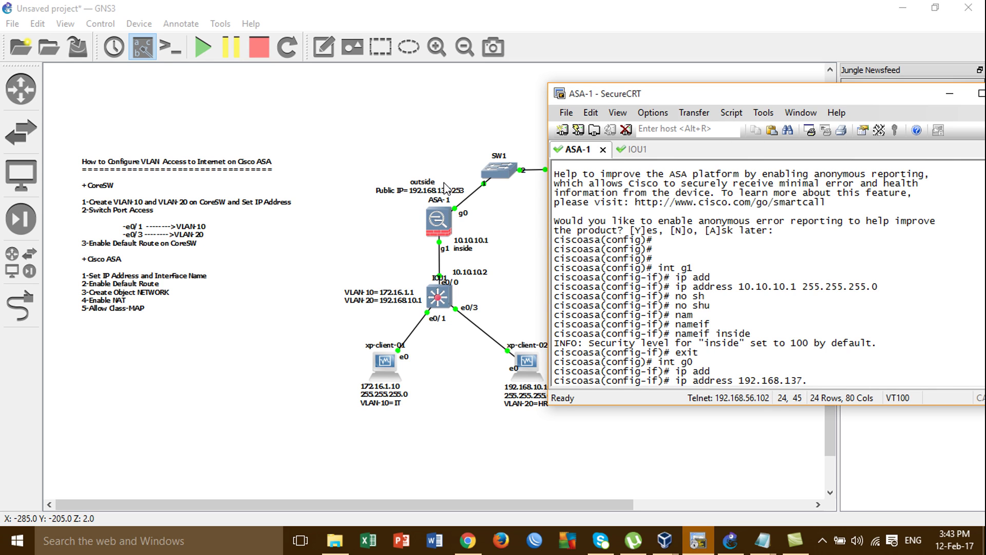
{"action": "type", "text": "253 255.255.255.0"}
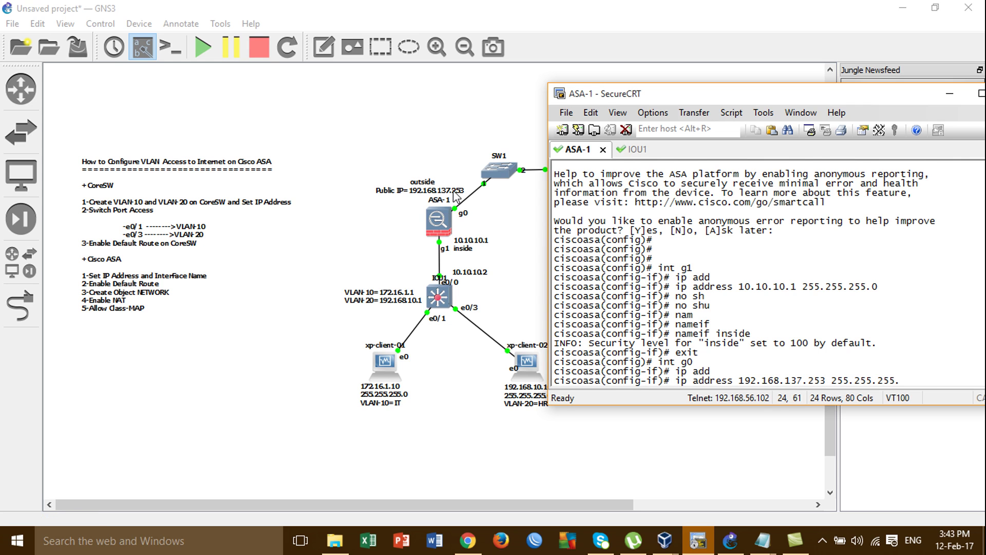